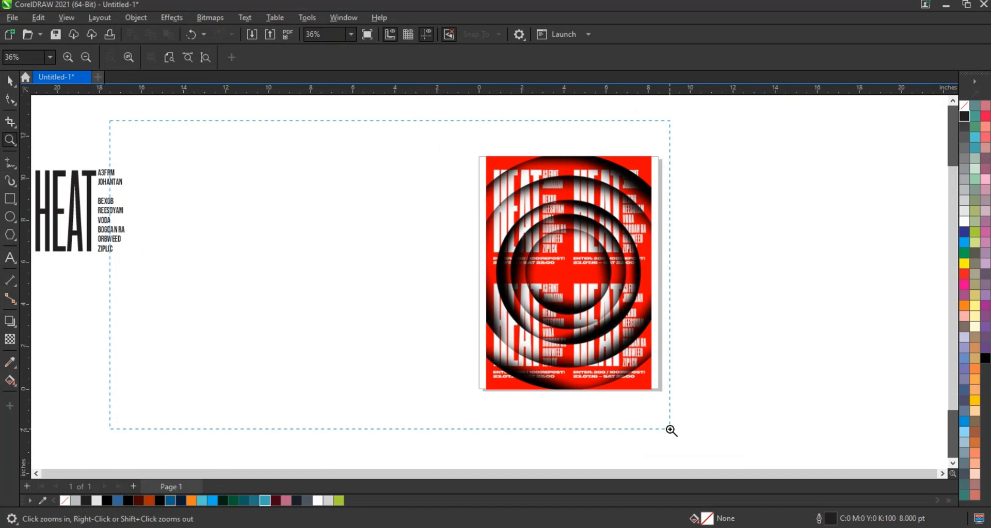
Draw a portrait rectangle about 7.9 by 11.3 inches between the HEAT text and the red poster, with a 0.75 pt outline
{"action": "left_click_drag", "start_coordinate": [670, 429], "coordinate": [670, 429]}
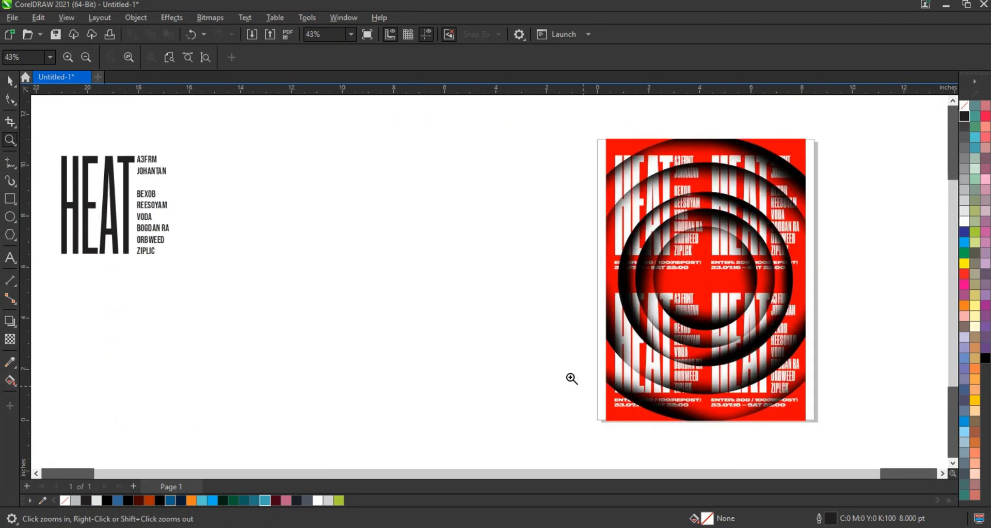
{"action": "left_click", "coordinate": [11, 198]}
{"action": "left_click_drag", "start_coordinate": [314, 139], "coordinate": [516, 429]}
{"action": "key", "text": "space"}
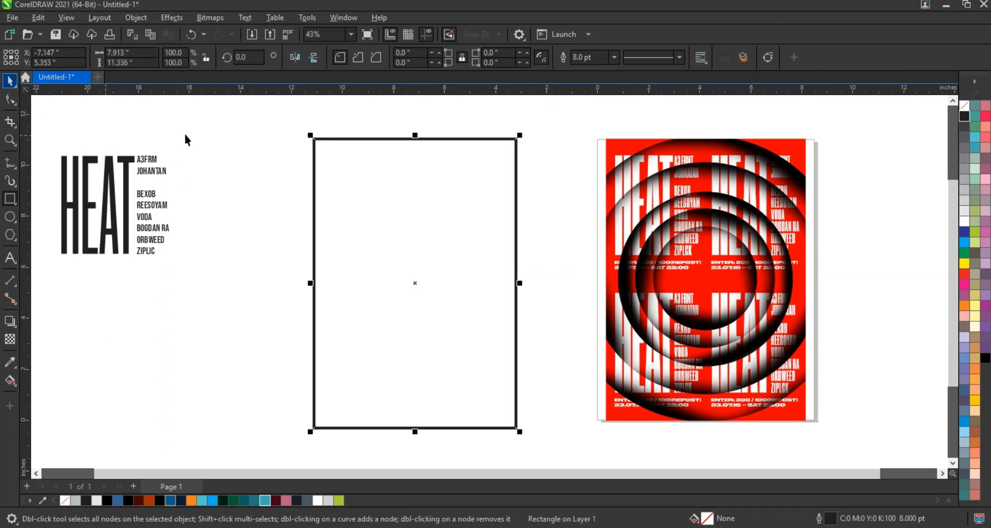
{"action": "left_click", "coordinate": [614, 57]}
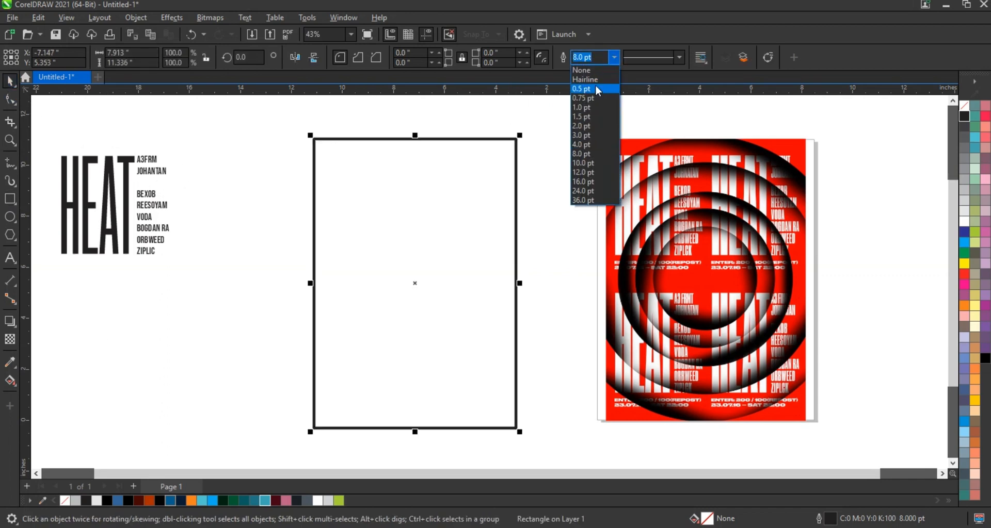
{"action": "left_click", "coordinate": [585, 99]}
{"action": "left_click", "coordinate": [574, 128]}
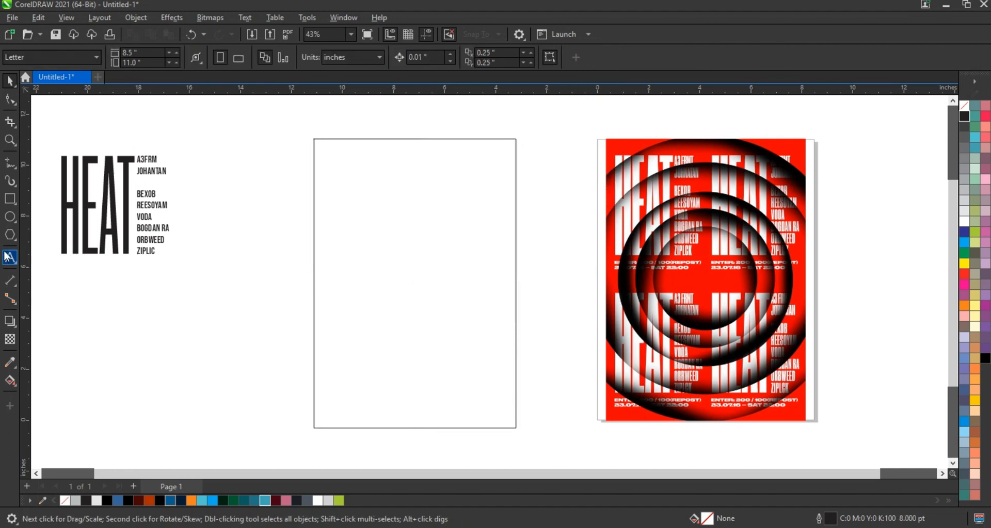
Draw a circle about 10.4 inches in diameter with a 1.0 pt outline and centre it on the rectangle
{"action": "left_click", "coordinate": [10, 216]}
{"action": "left_click", "coordinate": [533, 59]}
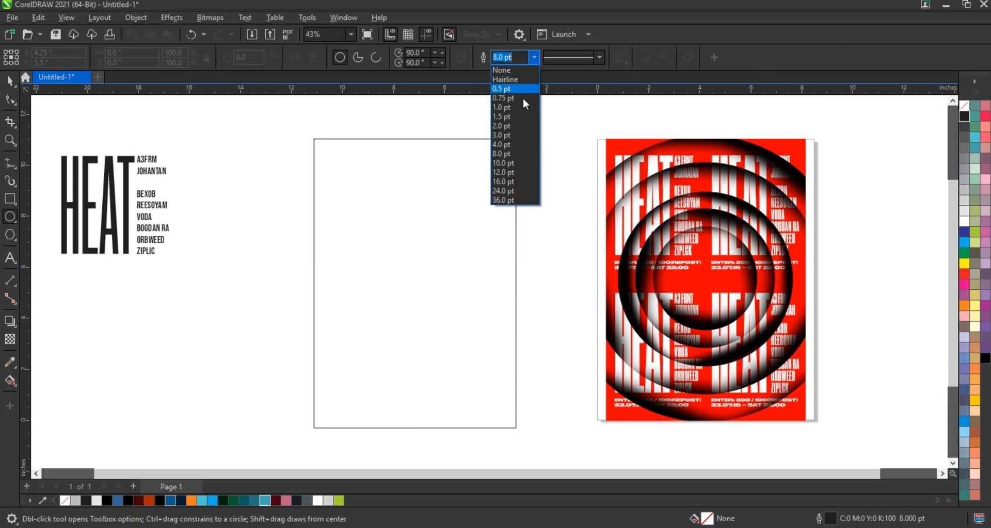
{"action": "left_click", "coordinate": [519, 107]}
{"action": "left_click_drag", "start_coordinate": [283, 156], "coordinate": [453, 421]}
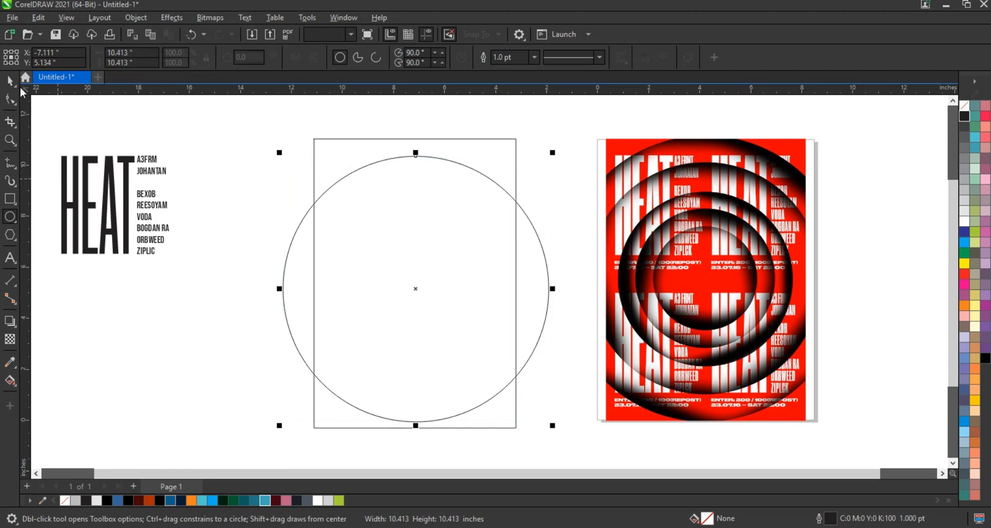
{"action": "key", "text": "space"}
{"action": "left_click", "coordinate": [435, 144], "text": "shift"}
{"action": "key", "text": "c"}
{"action": "key", "text": "e"}
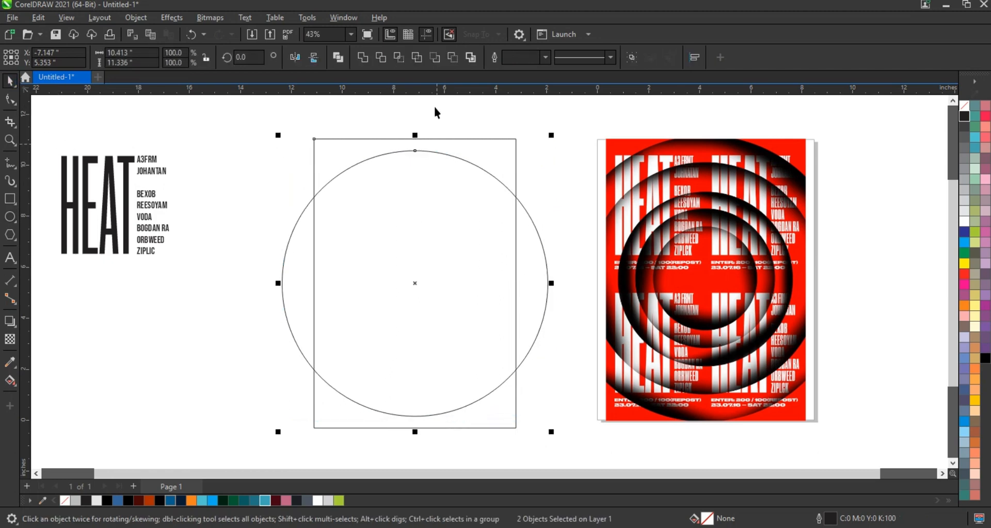
{"action": "left_click", "coordinate": [434, 106]}
Enlarge the circle about its centre to 11.336 inches in diameter, matching the rectangle's height
{"action": "left_click", "coordinate": [495, 215]}
{"action": "left_click_drag", "start_coordinate": [552, 147], "coordinate": [568, 136]}
{"action": "left_click", "coordinate": [558, 118]}
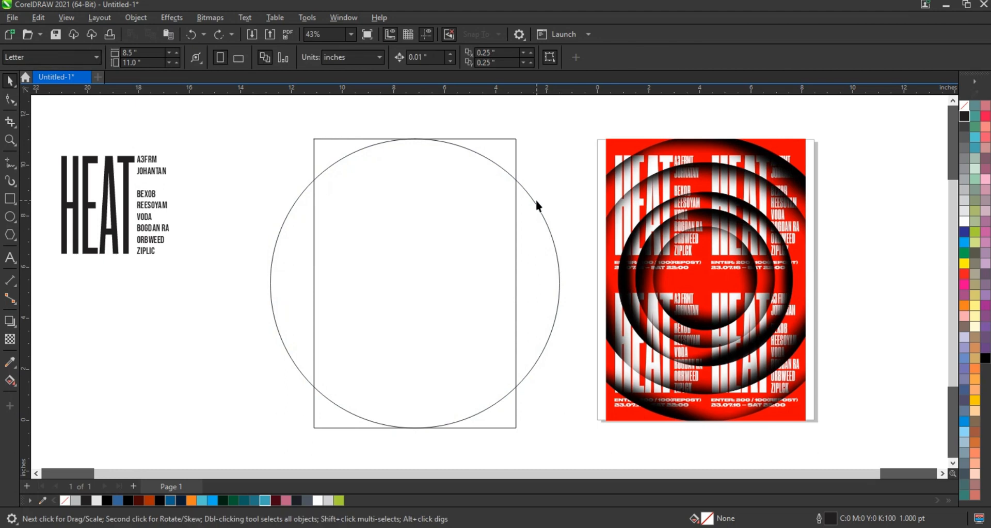
Trim the rectangle with the circle so that only its corner pieces outside the circle remain
{"action": "left_click", "coordinate": [535, 202]}
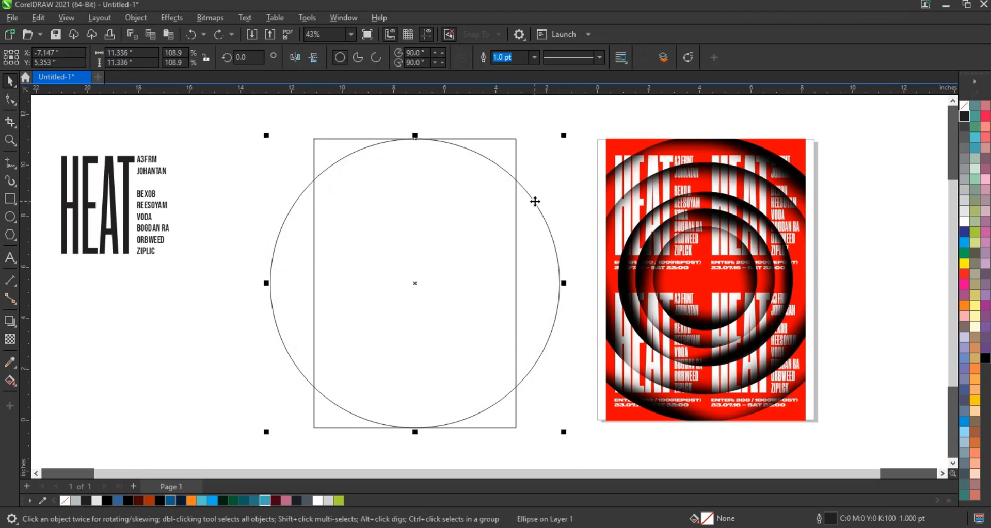
{"action": "left_click", "coordinate": [502, 148], "text": "shift"}
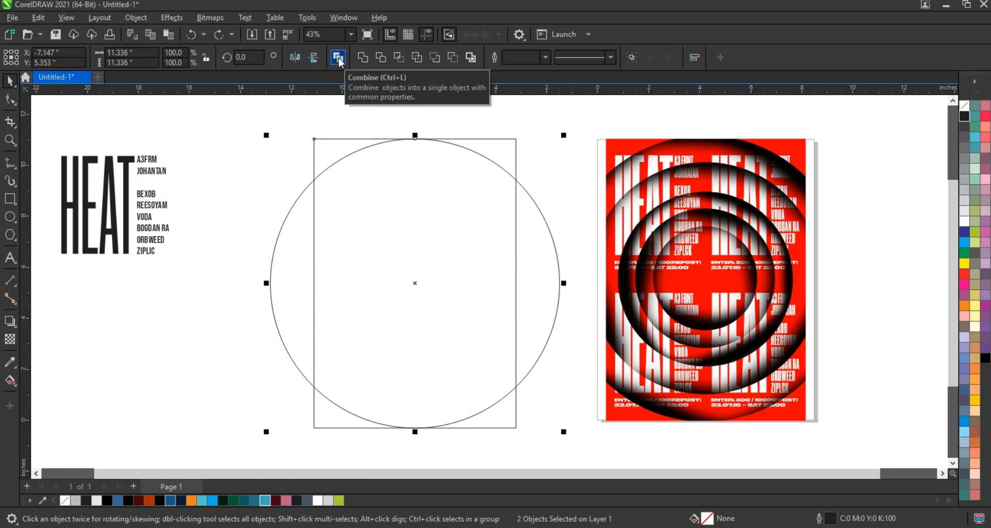
{"action": "left_click", "coordinate": [380, 57]}
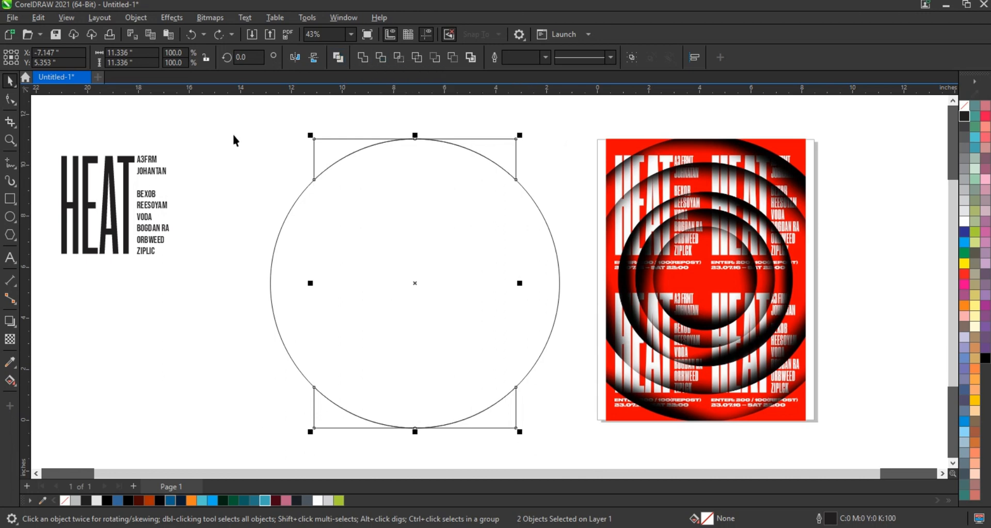
{"action": "left_click", "coordinate": [235, 141]}
{"action": "left_click_drag", "start_coordinate": [456, 256], "coordinate": [230, 247]}
{"action": "key", "text": "ctrl+z"}
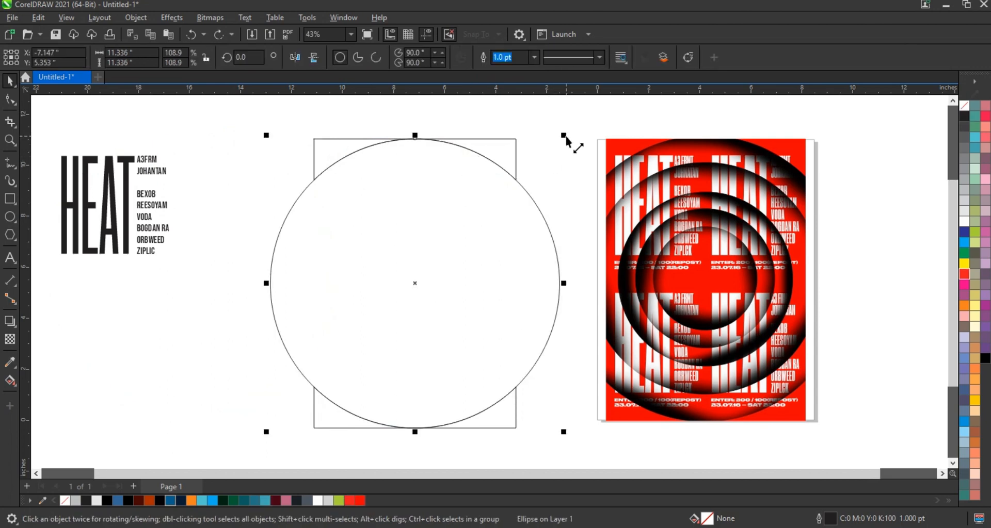
Combine the circle with a smaller centred copy into a ring, and nest two scaled-down ring copies about 8.8 and 6.9 inches wide inside it
{"action": "left_click_drag", "start_coordinate": [563, 135], "coordinate": [549, 170]}
{"action": "right_click", "coordinate": [549, 170]}
{"action": "left_click", "coordinate": [534, 213], "text": "shift"}
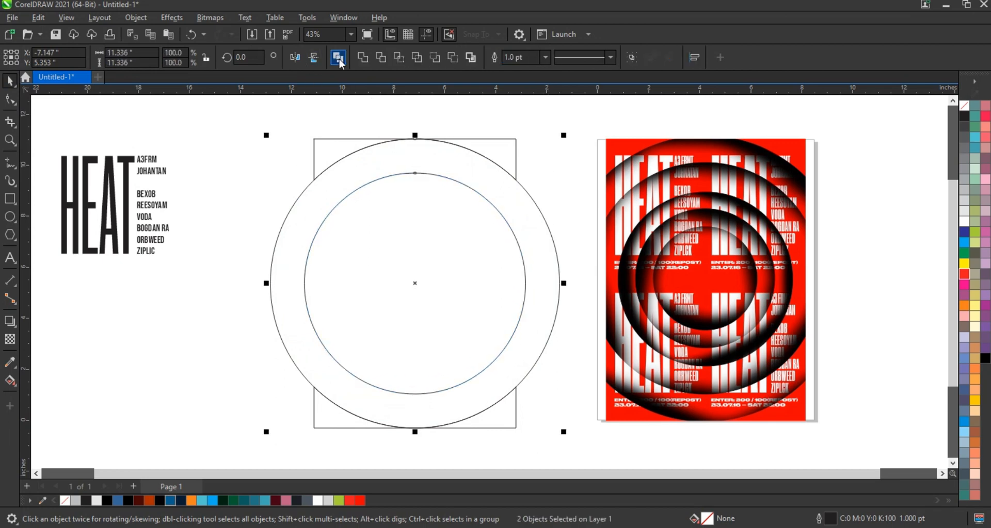
{"action": "left_click_drag", "start_coordinate": [564, 135], "coordinate": [515, 191]}
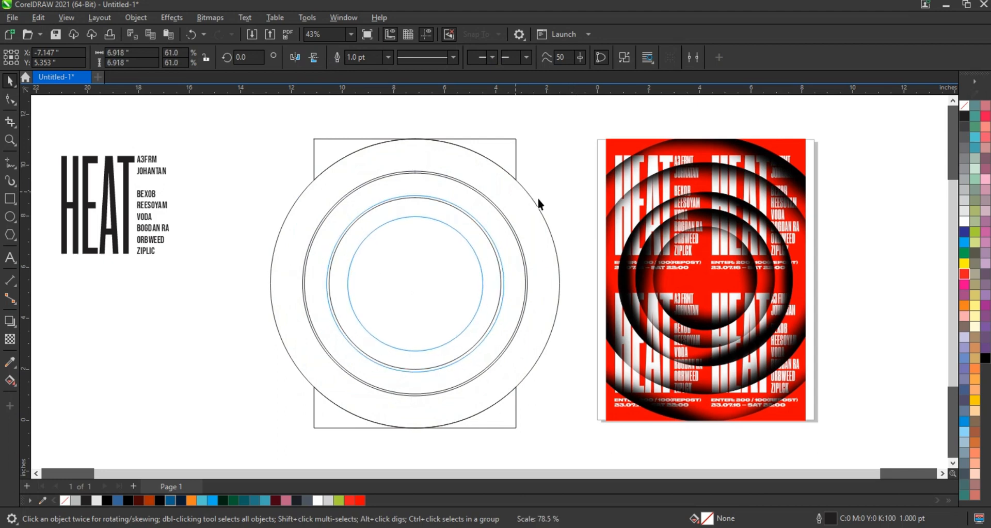
{"action": "left_click", "coordinate": [566, 201]}
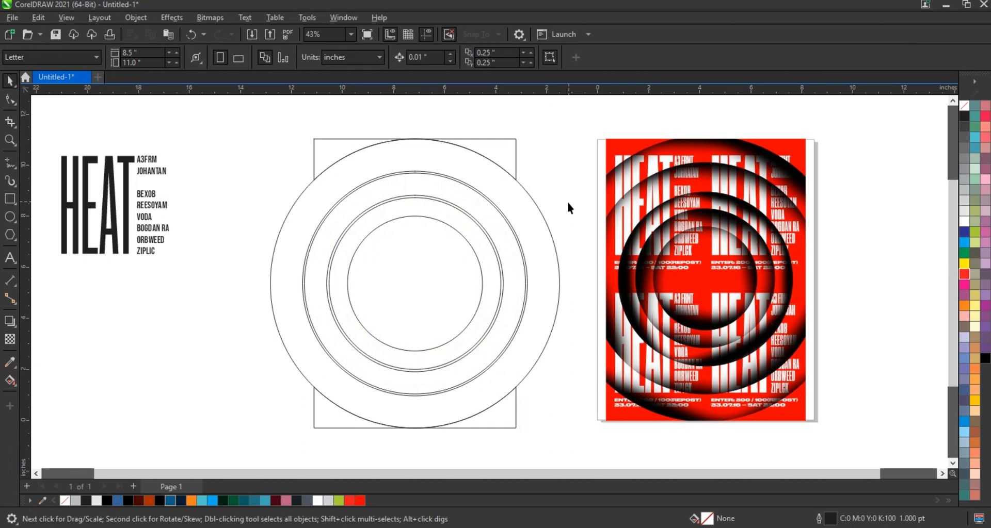
Fill the inner, middle and outer rings with red #FE0000
{"action": "left_click", "coordinate": [462, 233]}
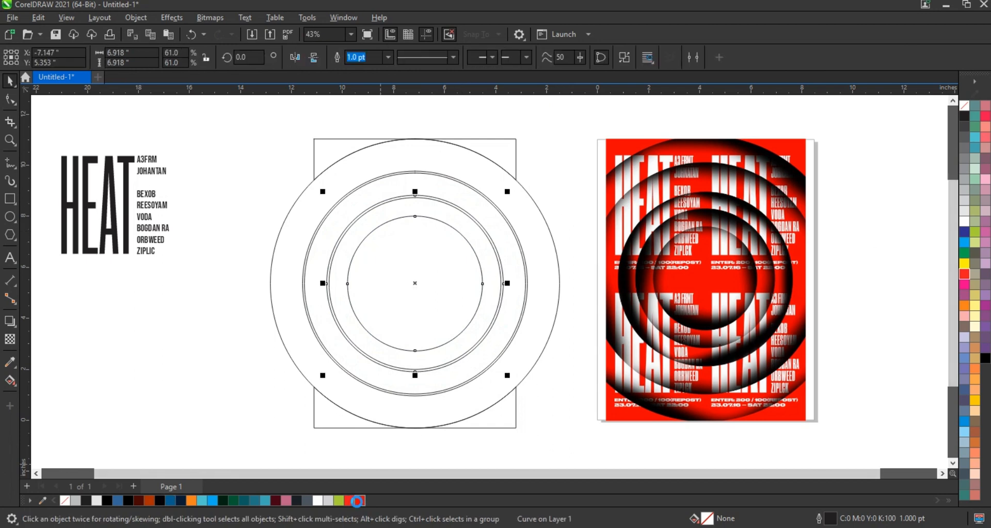
{"action": "left_click", "coordinate": [356, 501]}
{"action": "left_click", "coordinate": [504, 343]}
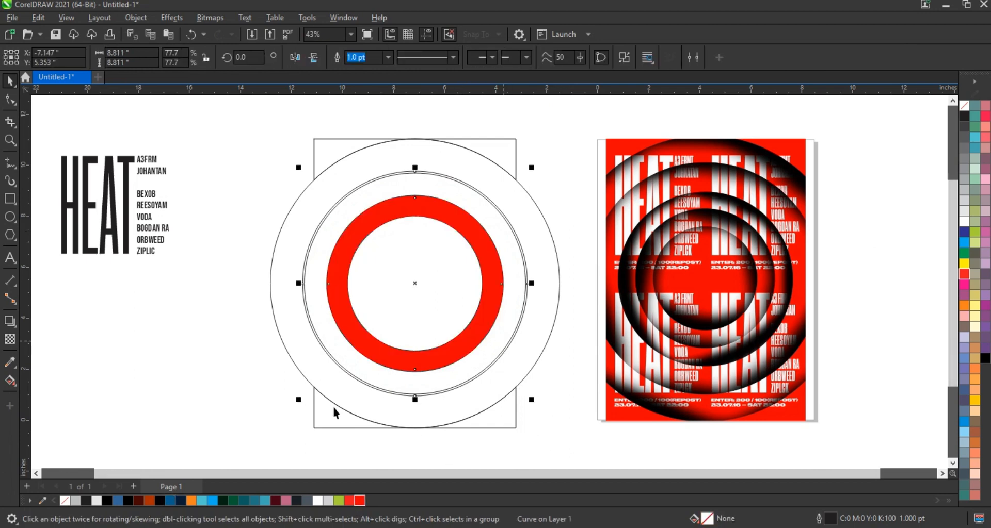
{"action": "left_click", "coordinate": [360, 501]}
{"action": "left_click", "coordinate": [521, 347]}
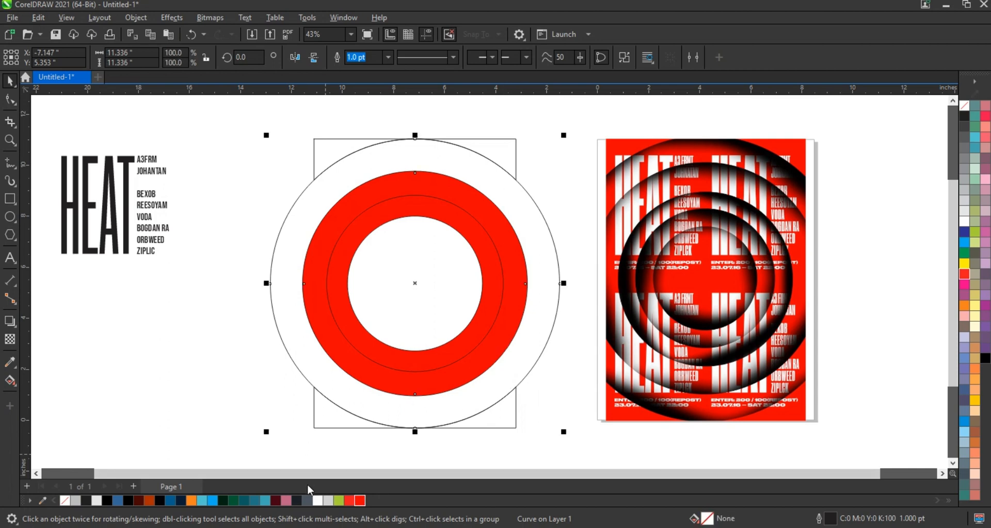
{"action": "left_click", "coordinate": [359, 501]}
{"action": "left_click", "coordinate": [234, 382]}
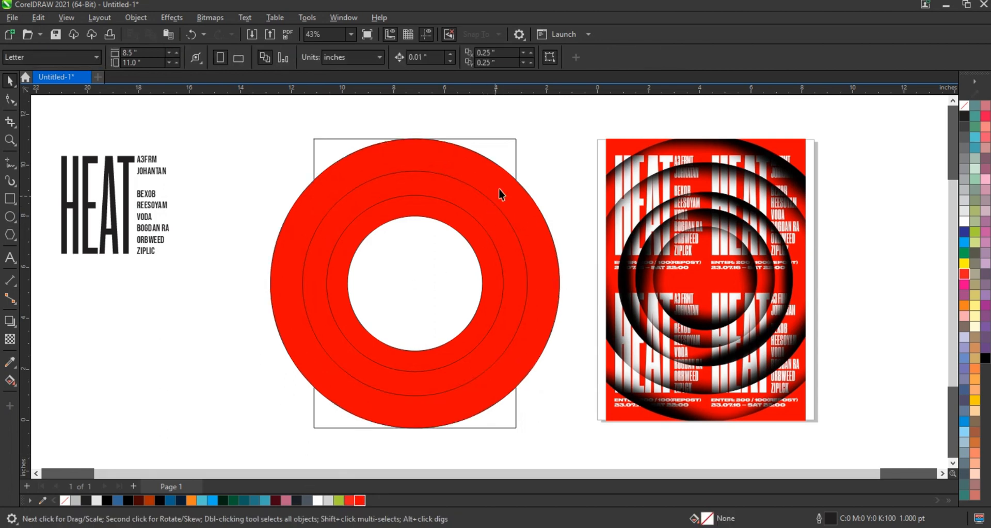
Restack the rings so the outer ring lies above the middle one and the middle ring above the inner one
{"action": "left_click", "coordinate": [509, 200]}
{"action": "left_click", "coordinate": [549, 193]}
{"action": "left_click", "coordinate": [524, 208]}
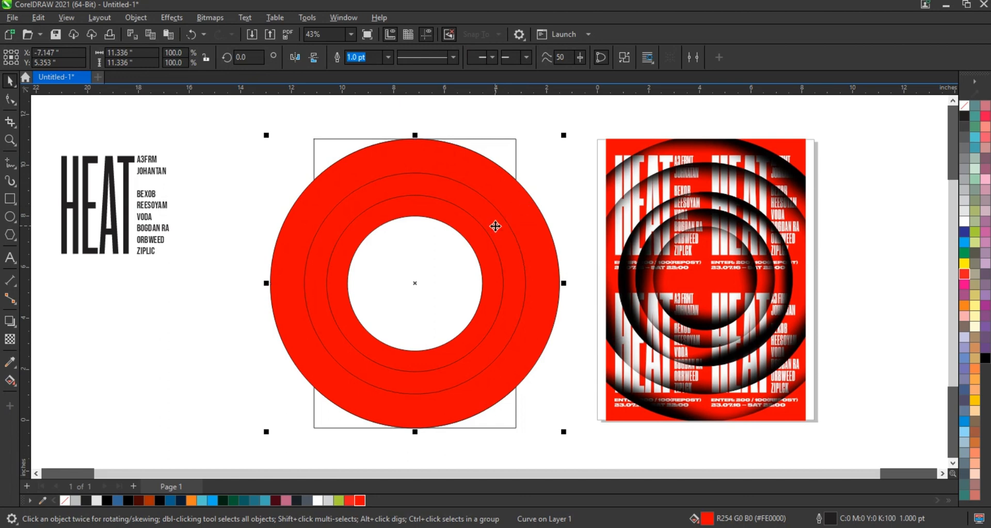
{"action": "left_click", "coordinate": [495, 226], "text": "shift"}
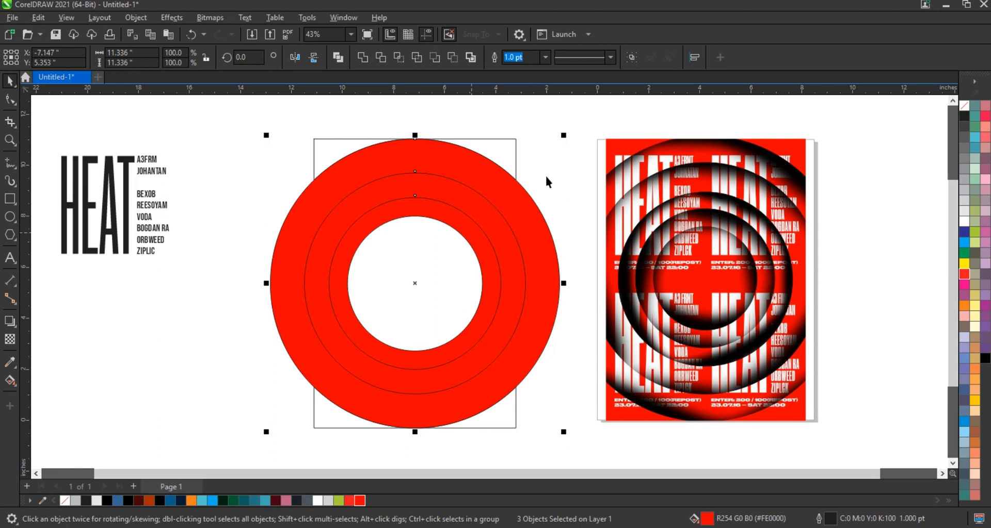
{"action": "left_click", "coordinate": [505, 158]}
Fill the trimmed rectangle's corner pieces with the same red as the rings
{"action": "left_click", "coordinate": [314, 364]}
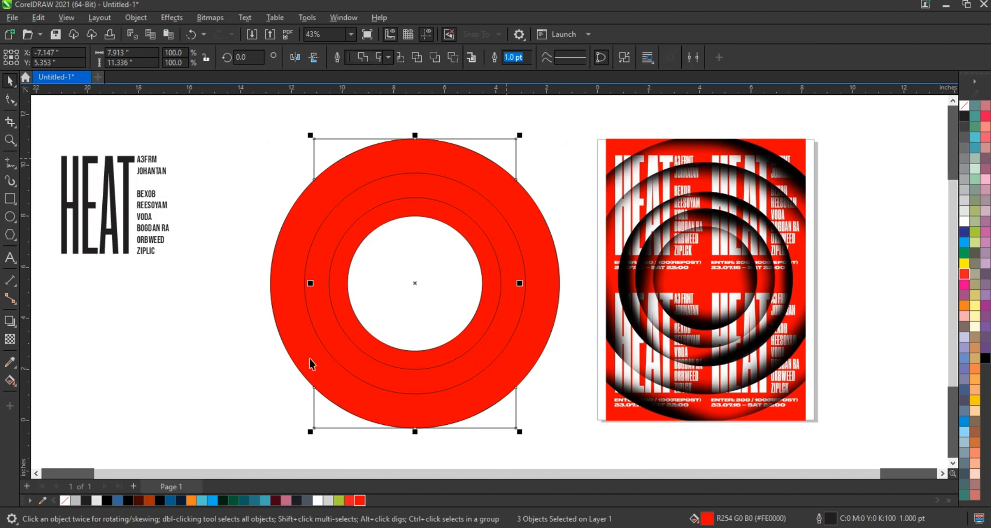
{"action": "left_click", "coordinate": [360, 501]}
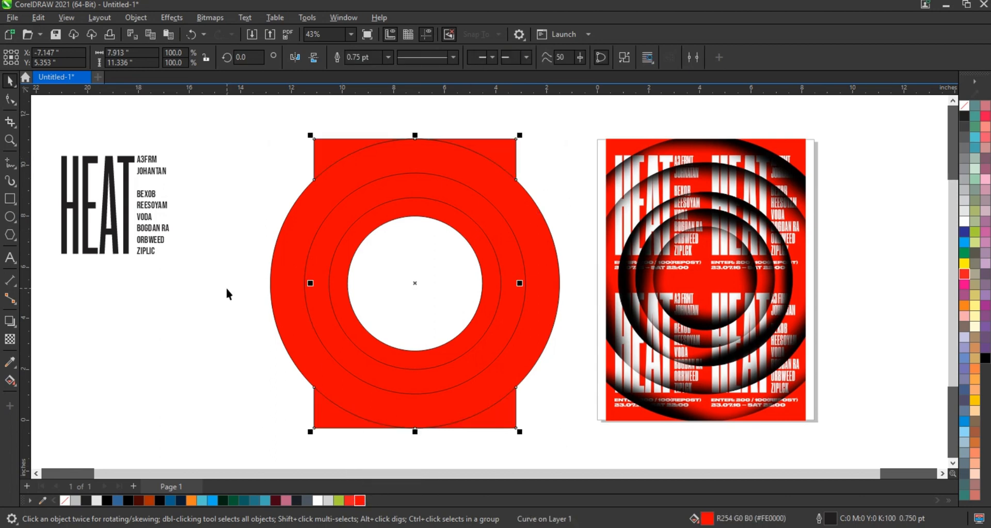
{"action": "left_click", "coordinate": [253, 285]}
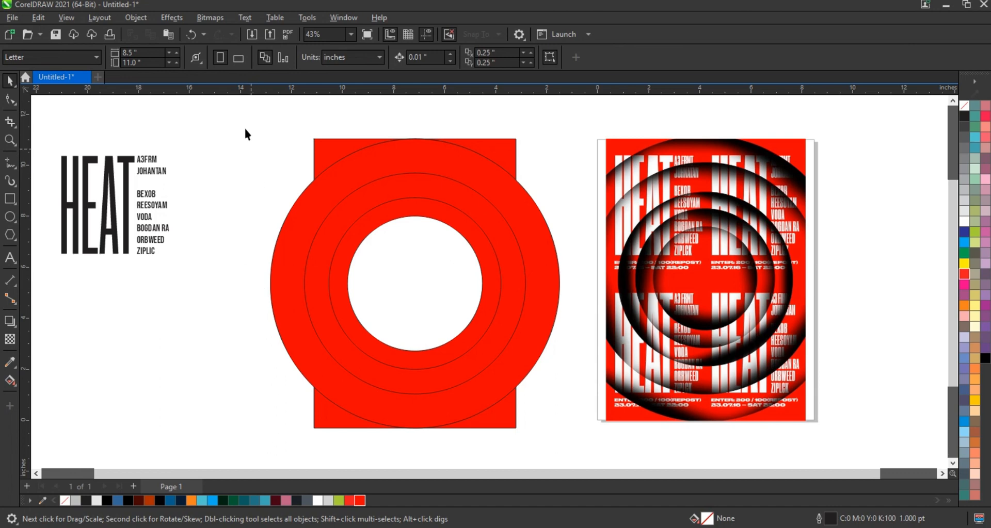
Place the HEAT text with its name list twice side by side across the artwork's upper half and colour both white
{"action": "left_click_drag", "start_coordinate": [244, 122], "coordinate": [570, 450]}
{"action": "left_click", "coordinate": [190, 262]}
{"action": "left_click_drag", "start_coordinate": [164, 253], "coordinate": [164, 254]}
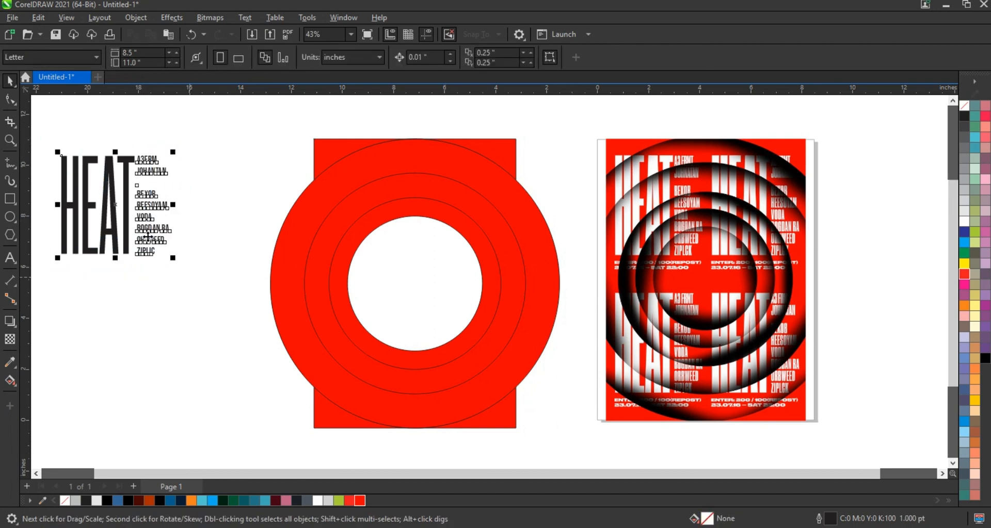
{"action": "left_click", "coordinate": [189, 146]}
{"action": "left_click_drag", "start_coordinate": [60, 251], "coordinate": [59, 252]}
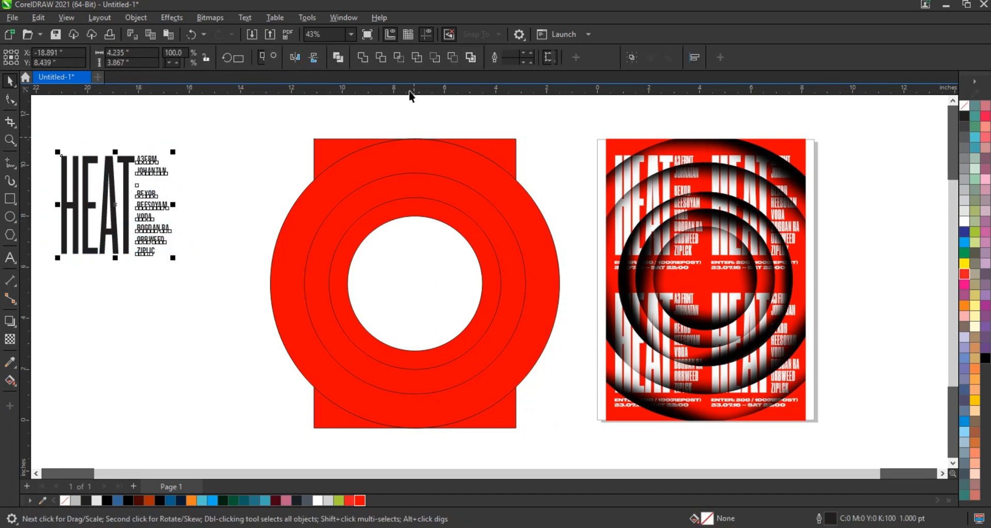
{"action": "left_click_drag", "start_coordinate": [147, 194], "coordinate": [487, 202]}
{"action": "right_click", "coordinate": [487, 203]}
{"action": "left_click", "coordinate": [414, 202], "text": "shift"}
{"action": "left_click_drag", "start_coordinate": [544, 194], "coordinate": [517, 198]}
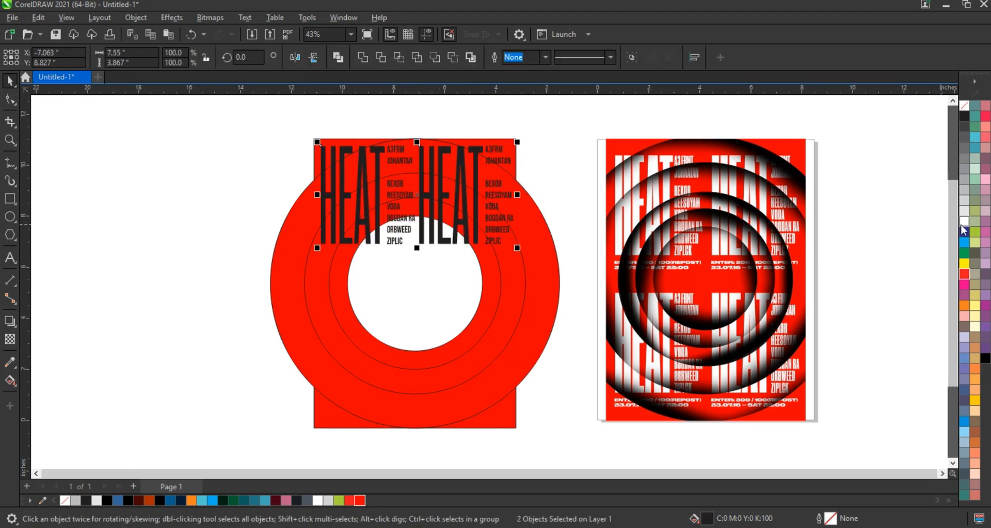
{"action": "left_click", "coordinate": [964, 222]}
Duplicate the pair of text blocks into the artwork's lower half and stretch the upper and lower pairs vertically towards the middle
{"action": "left_click_drag", "start_coordinate": [413, 204], "coordinate": [411, 384]}
{"action": "right_click", "coordinate": [412, 384]}
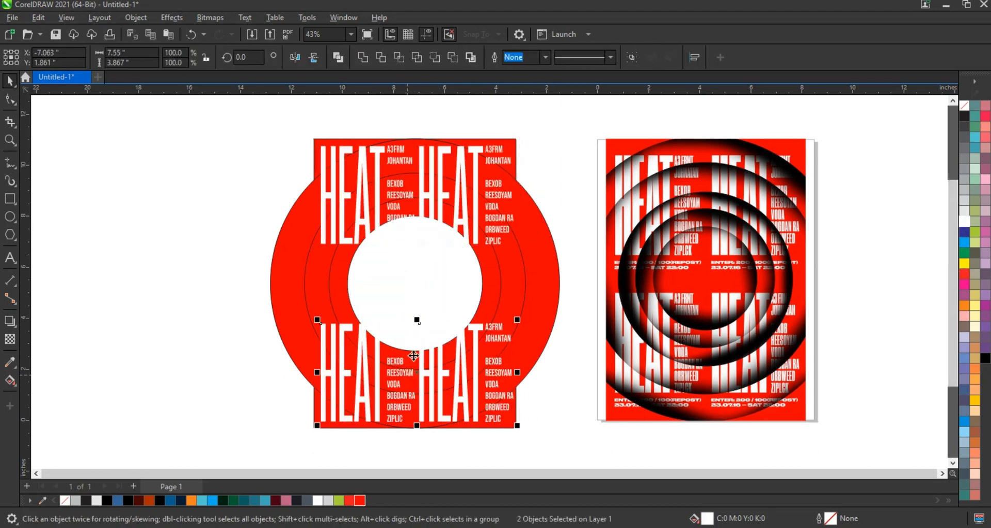
{"action": "left_click_drag", "start_coordinate": [416, 318], "coordinate": [418, 297]}
{"action": "left_click", "coordinate": [426, 216]}
{"action": "left_click", "coordinate": [390, 215], "text": "shift"}
{"action": "left_click_drag", "start_coordinate": [415, 248], "coordinate": [414, 273]}
Combine all the HEAT text blocks into a single curve object
{"action": "left_click", "coordinate": [454, 371], "text": "shift"}
{"action": "left_click", "coordinate": [356, 372], "text": "shift"}
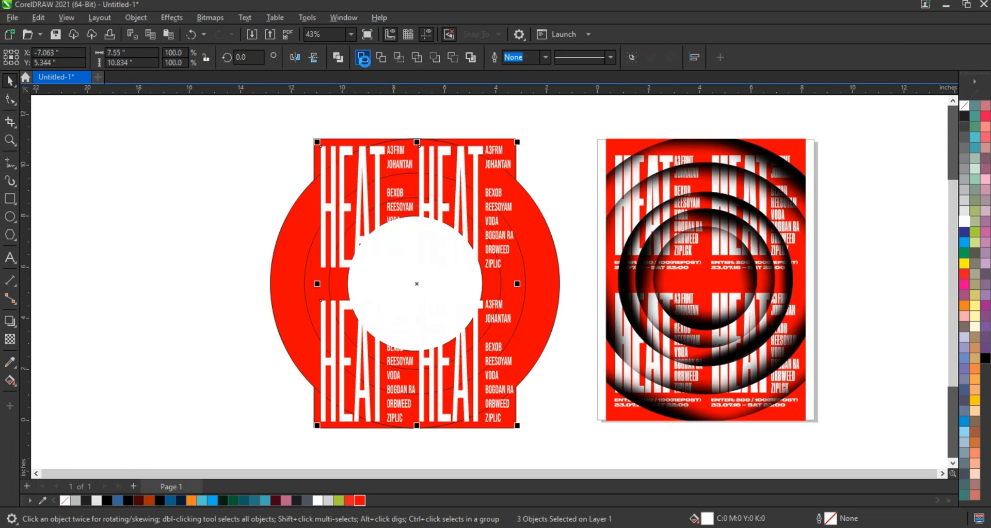
{"action": "left_click", "coordinate": [363, 57]}
{"action": "left_click", "coordinate": [283, 204]}
{"action": "key", "text": "ctrl+z"}
{"action": "key", "text": "ctrl+l"}
{"action": "left_click", "coordinate": [116, 272]}
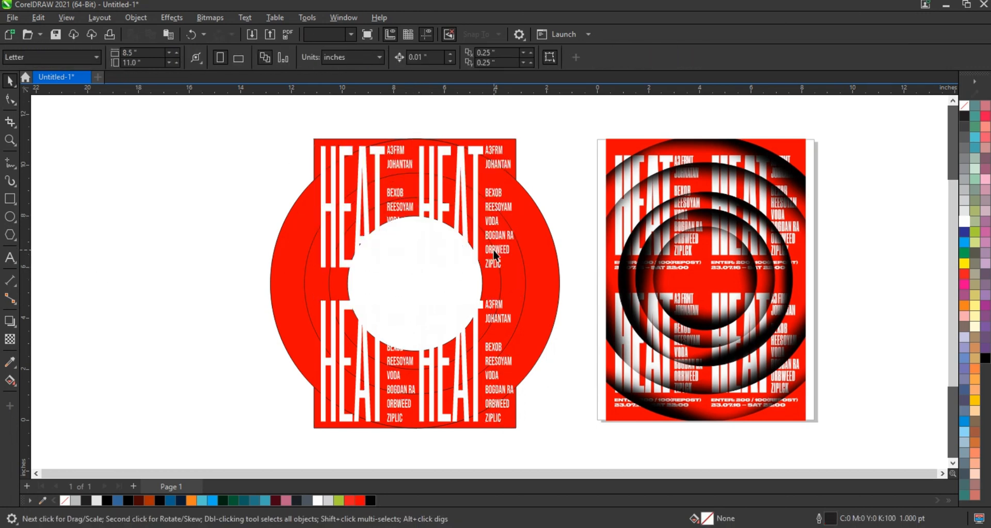
Fill the combined text with black and centre it on the rectangle behind it
{"action": "left_click", "coordinate": [495, 252]}
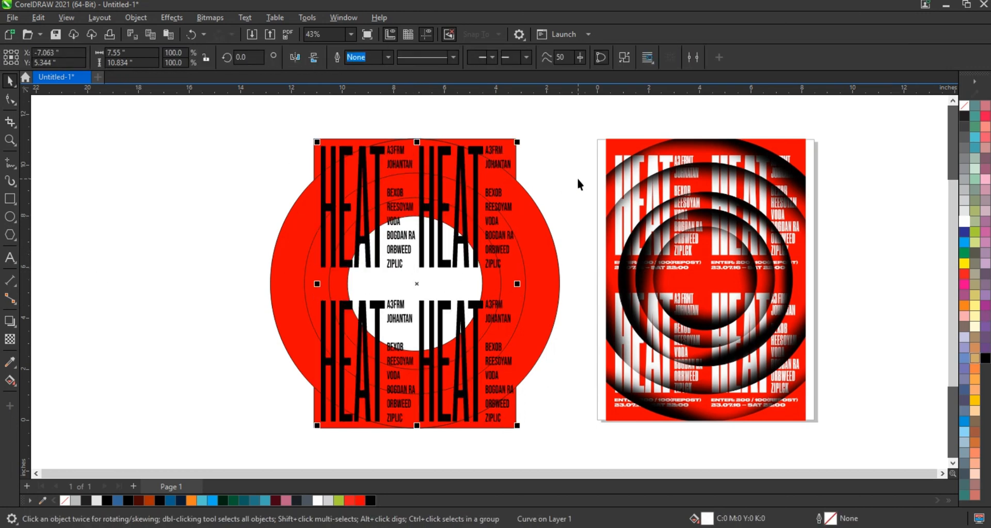
{"action": "key", "text": "Escape"}
{"action": "scroll", "coordinate": [513, 209], "scroll_direction": "down", "scroll_amount": 2}
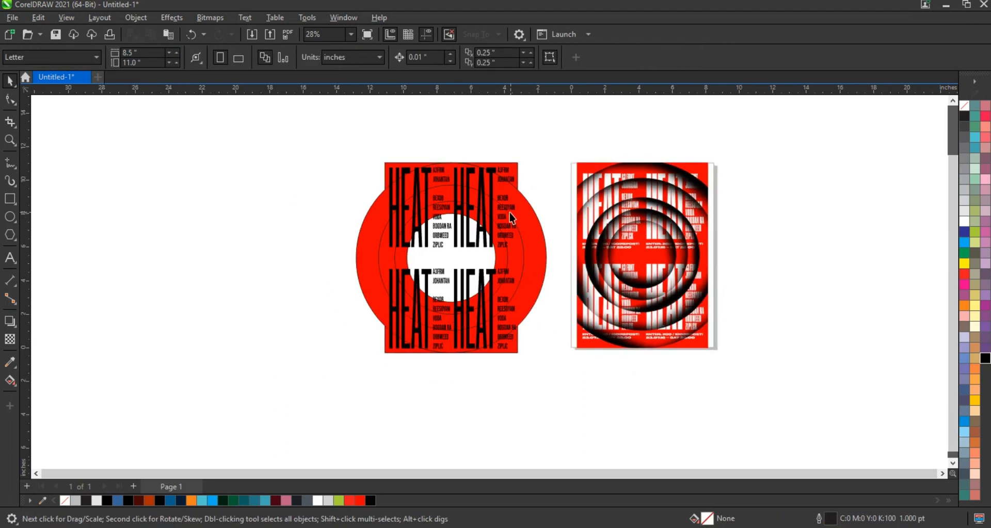
{"action": "left_click", "coordinate": [509, 211]}
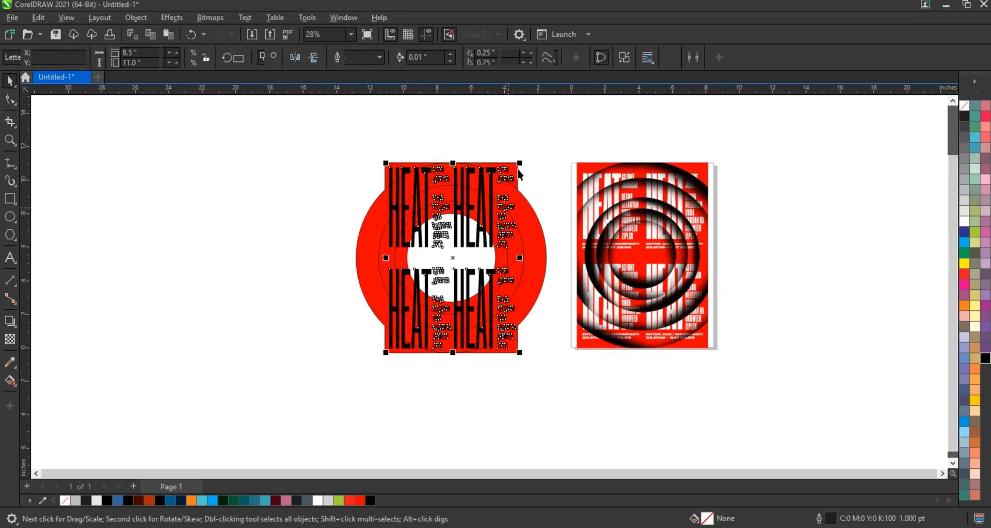
{"action": "left_click", "coordinate": [551, 151]}
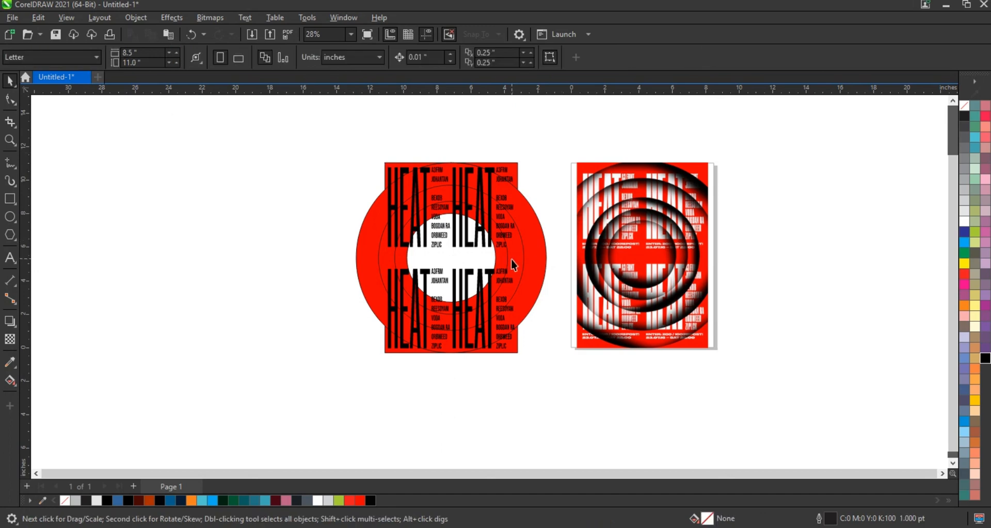
Move the inner red ring out of the artwork to the empty area on its left
{"action": "left_click_drag", "start_coordinate": [500, 266], "coordinate": [294, 265]}
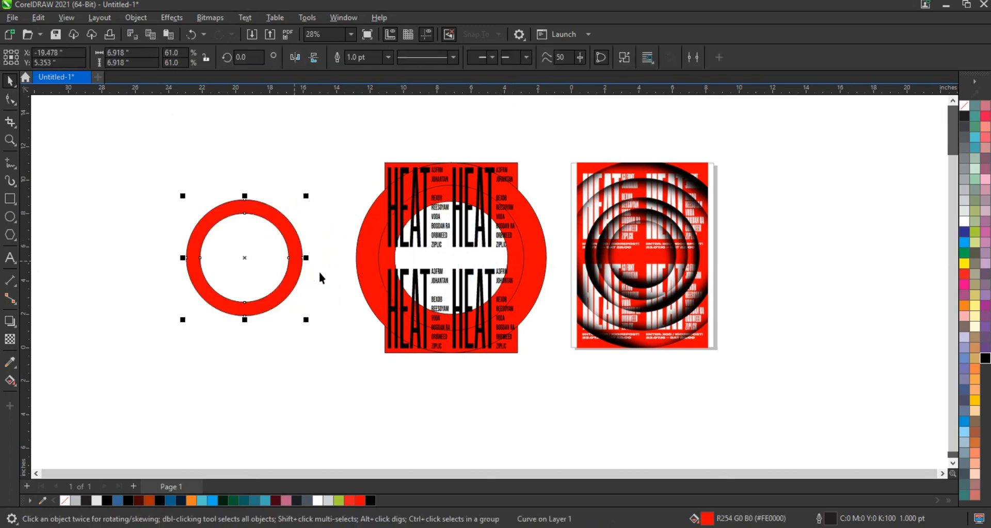
Move the middle and outer red rings out of the artwork, lining them up in a row left of the smallest ring
{"action": "left_click_drag", "start_coordinate": [519, 262], "coordinate": [168, 267]}
{"action": "scroll", "coordinate": [334, 252], "scroll_direction": "down", "scroll_amount": 1}
{"action": "left_click_drag", "start_coordinate": [474, 270], "coordinate": [85, 265]}
{"action": "scroll", "coordinate": [389, 338], "scroll_direction": "down", "scroll_amount": 1}
{"action": "left_click_drag", "start_coordinate": [580, 376], "coordinate": [36, 160]}
{"action": "key", "text": "shift+F2"}
{"action": "key", "text": "Escape"}
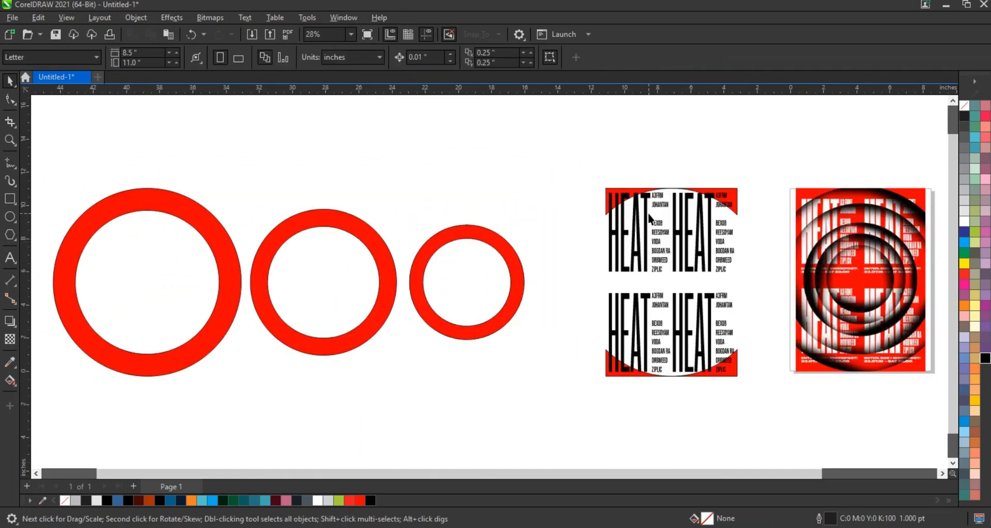
Duplicate the black HEAT text and centre one copy horizontally on each of the three separated red rings
{"action": "left_click_drag", "start_coordinate": [648, 216], "coordinate": [610, 217]}
{"action": "key", "text": "c"}
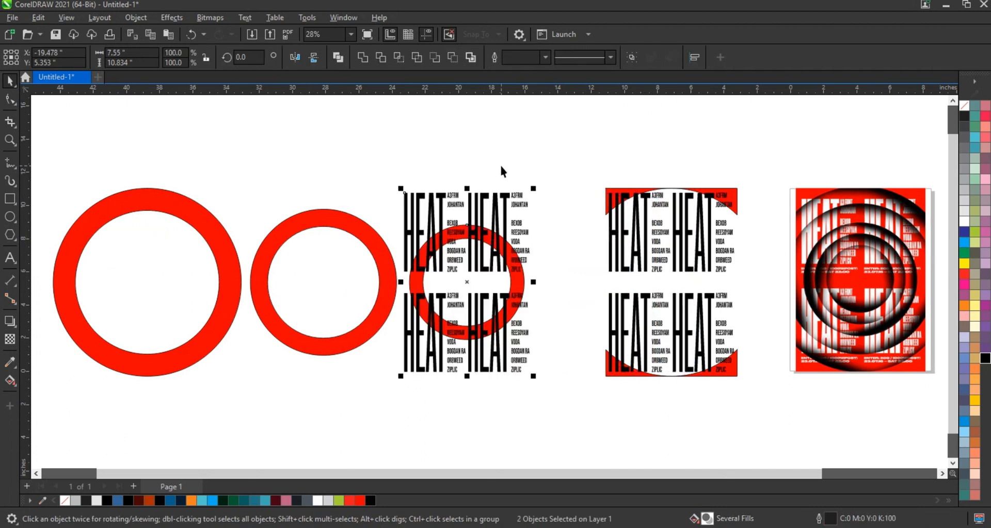
{"action": "left_click", "coordinate": [499, 163]}
{"action": "left_click_drag", "start_coordinate": [504, 206], "coordinate": [485, 206]}
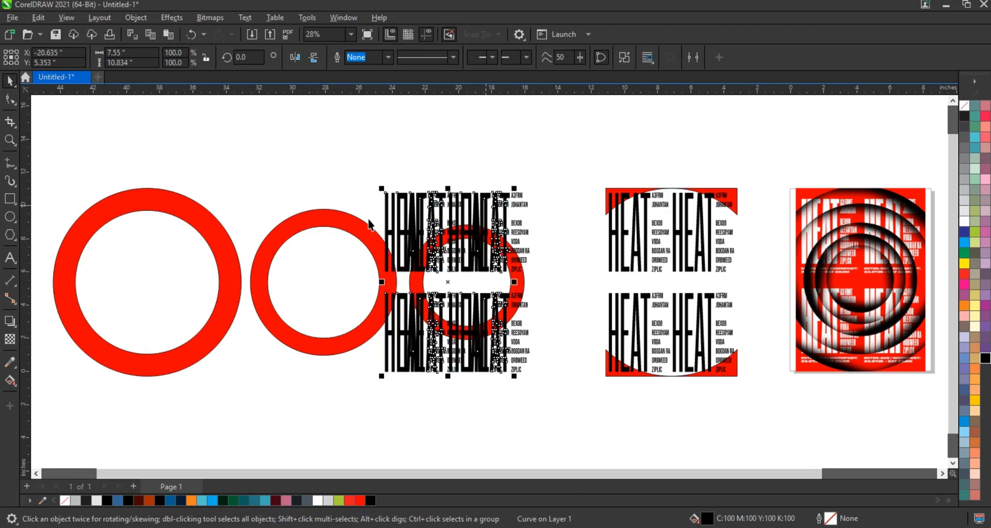
{"action": "left_click", "coordinate": [368, 229], "text": "shift"}
{"action": "key", "text": "c"}
{"action": "left_click", "coordinate": [377, 152]}
{"action": "left_click_drag", "start_coordinate": [359, 199], "coordinate": [342, 199]}
{"action": "left_click", "coordinate": [207, 204], "text": "shift"}
{"action": "key", "text": "c"}
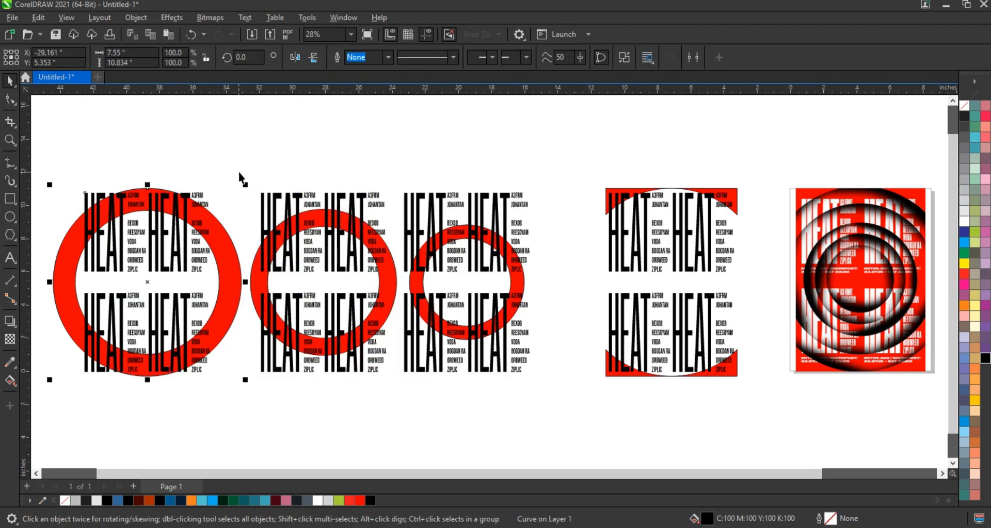
{"action": "left_click", "coordinate": [238, 169]}
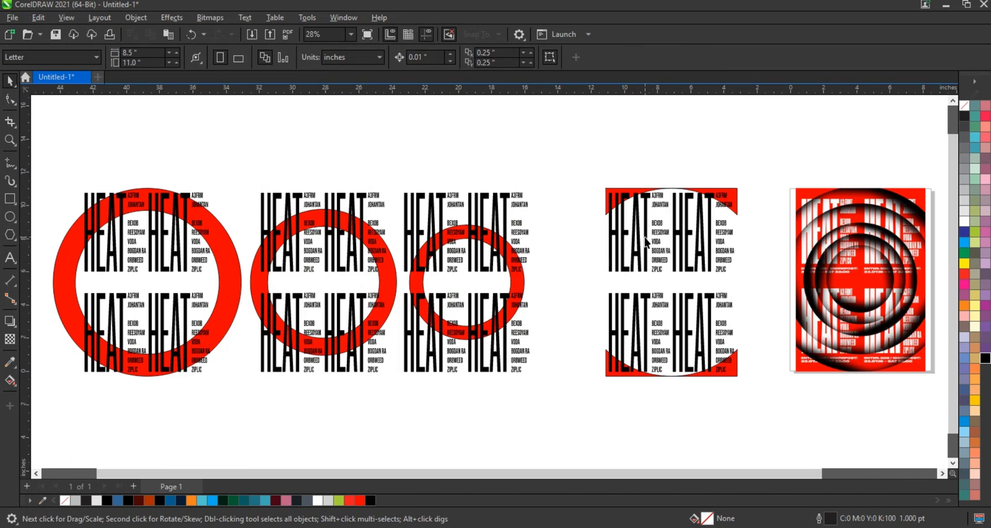
Fill the HEAT text over the poster rectangle with white and PowerClip it inside the rectangle's red corner shape
{"action": "left_click", "coordinate": [646, 241]}
{"action": "left_click", "coordinate": [963, 222]}
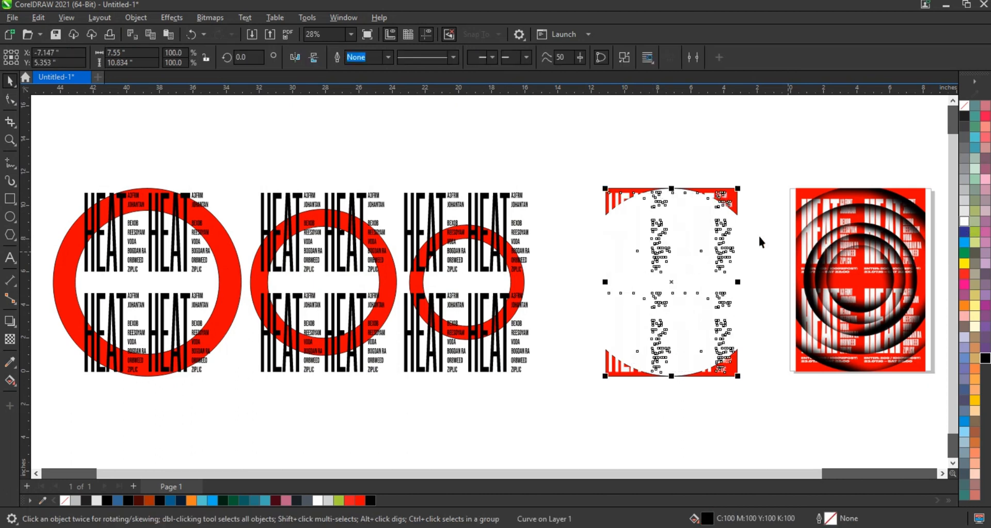
{"action": "right_click", "coordinate": [730, 232]}
{"action": "left_click", "coordinate": [766, 316]}
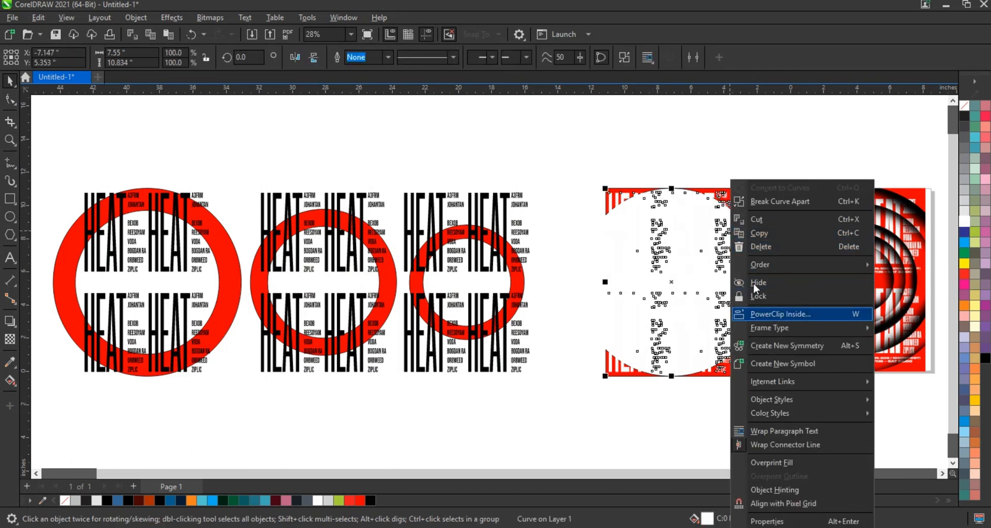
{"action": "left_click", "coordinate": [731, 191]}
{"action": "key", "text": "Escape"}
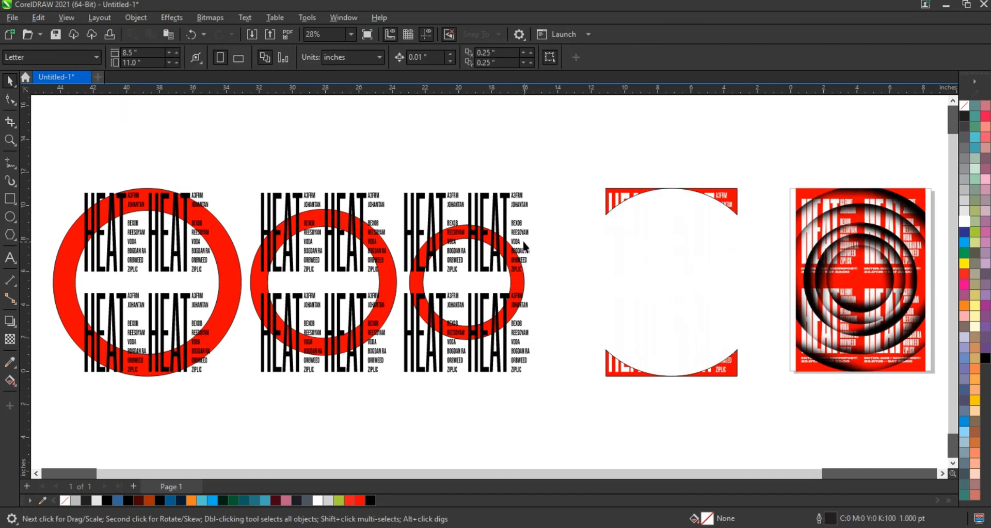
Fill the text over the smallest ring with white and PowerClip it inside that ring
{"action": "left_click", "coordinate": [523, 238]}
{"action": "left_click", "coordinate": [964, 222]}
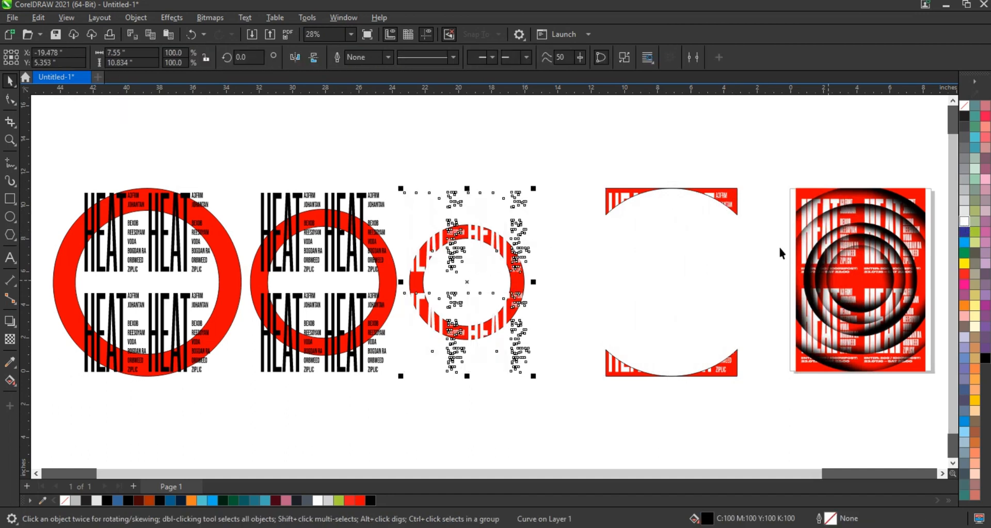
{"action": "right_click", "coordinate": [520, 236]}
{"action": "left_click", "coordinate": [559, 313]}
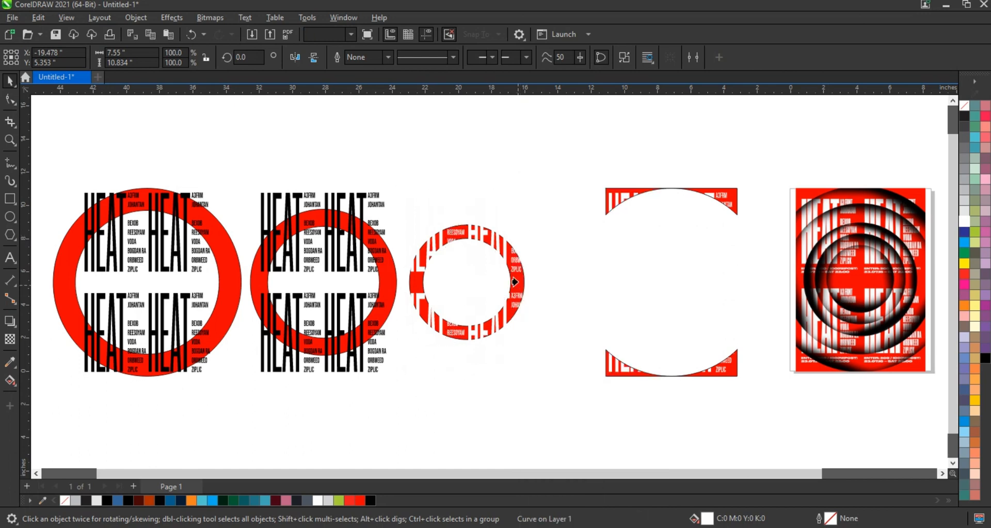
{"action": "left_click", "coordinate": [521, 282]}
{"action": "left_click", "coordinate": [556, 282]}
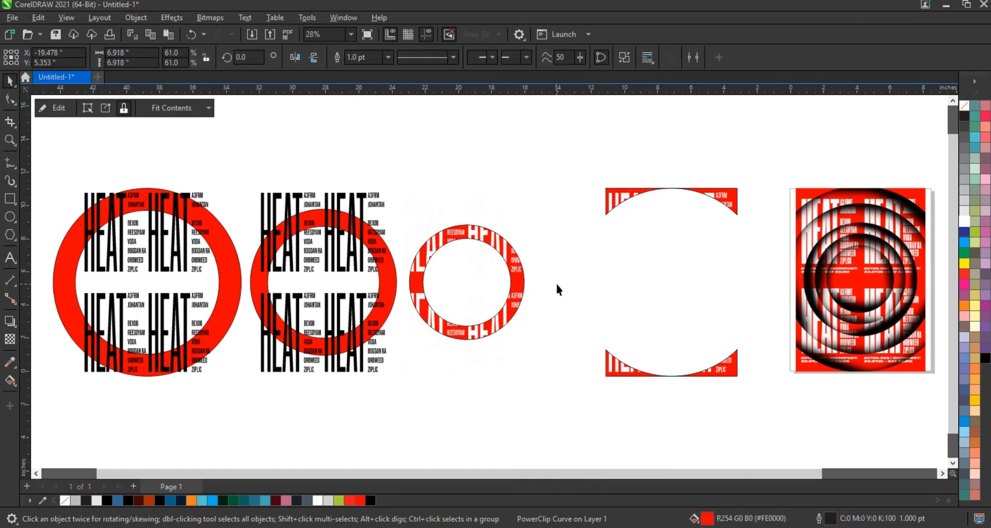
Fill the text over the middle ring with white and PowerClip it inside that ring
{"action": "left_click", "coordinate": [381, 252]}
{"action": "left_click", "coordinate": [964, 221]}
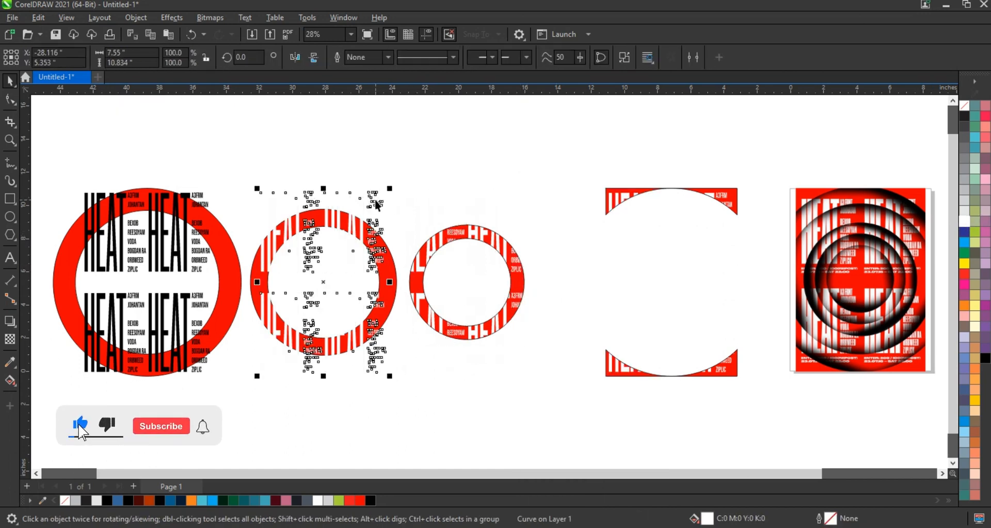
{"action": "right_click", "coordinate": [375, 200]}
{"action": "right_click", "coordinate": [374, 217]}
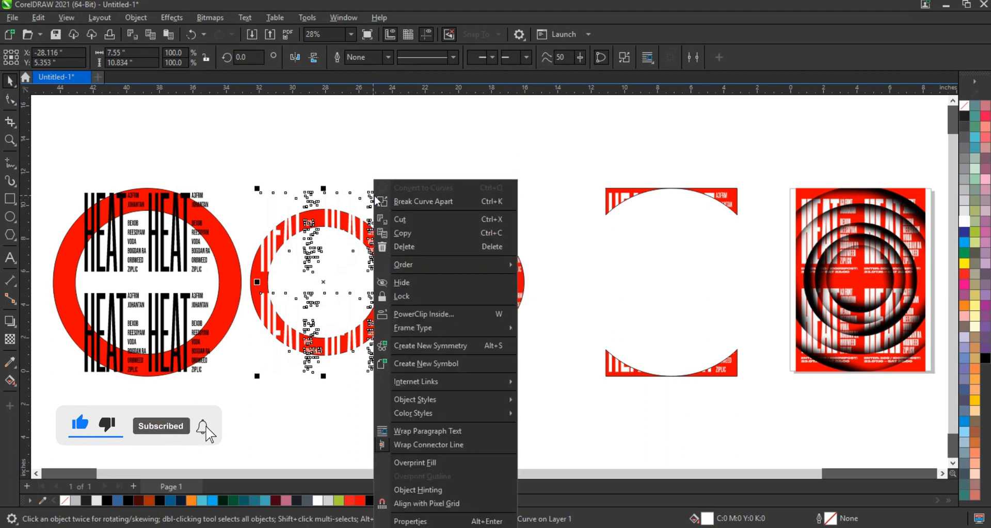
{"action": "left_click", "coordinate": [419, 314]}
{"action": "left_click", "coordinate": [386, 283]}
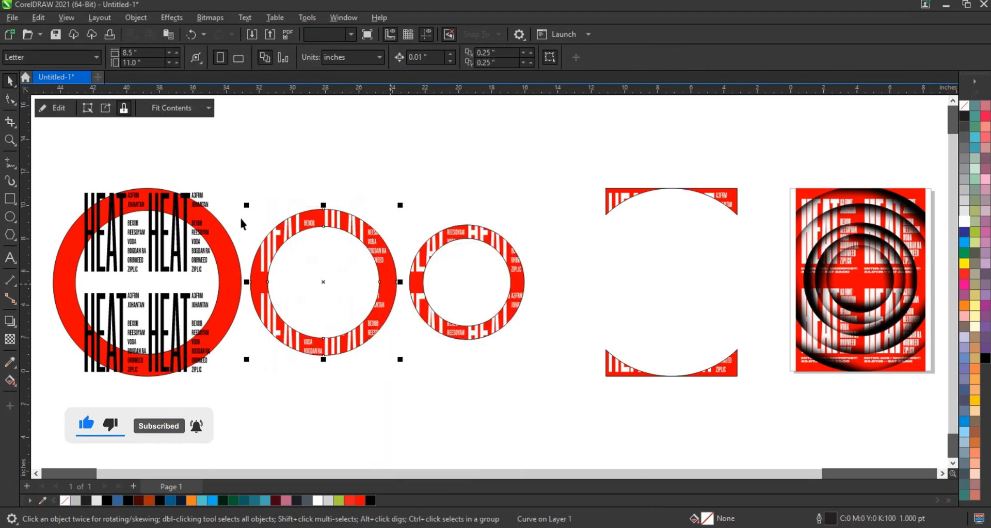
Fill the text over the largest ring with white and PowerClip it inside that ring
{"action": "left_click", "coordinate": [207, 209]}
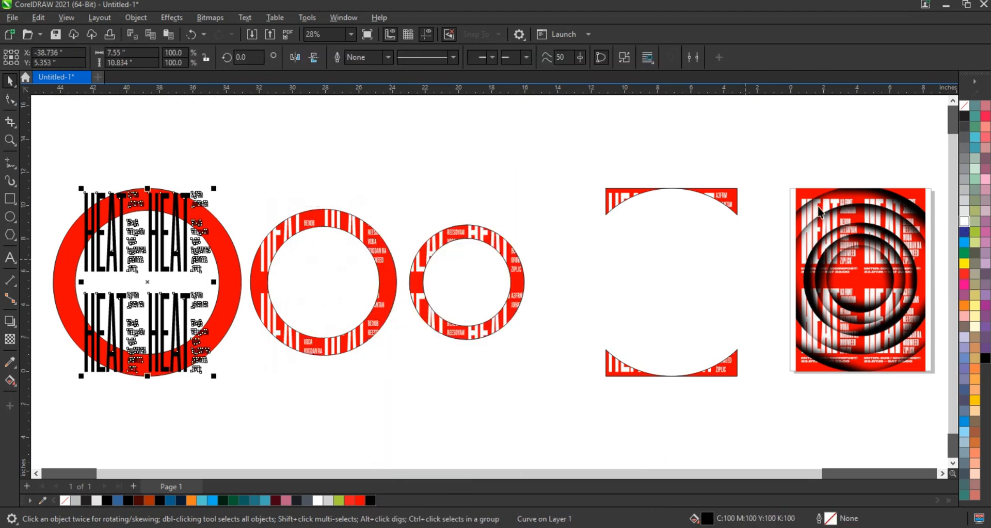
{"action": "left_click", "coordinate": [964, 221]}
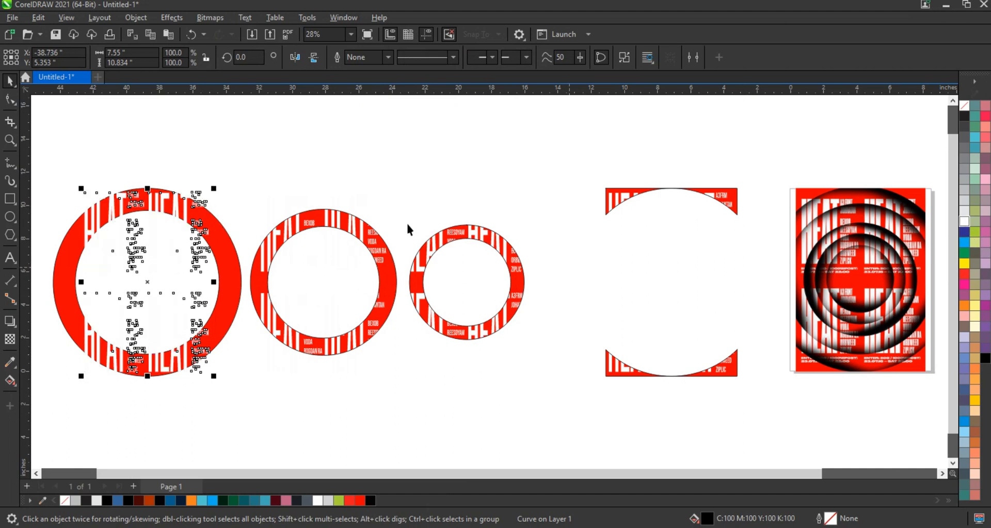
{"action": "right_click", "coordinate": [201, 201]}
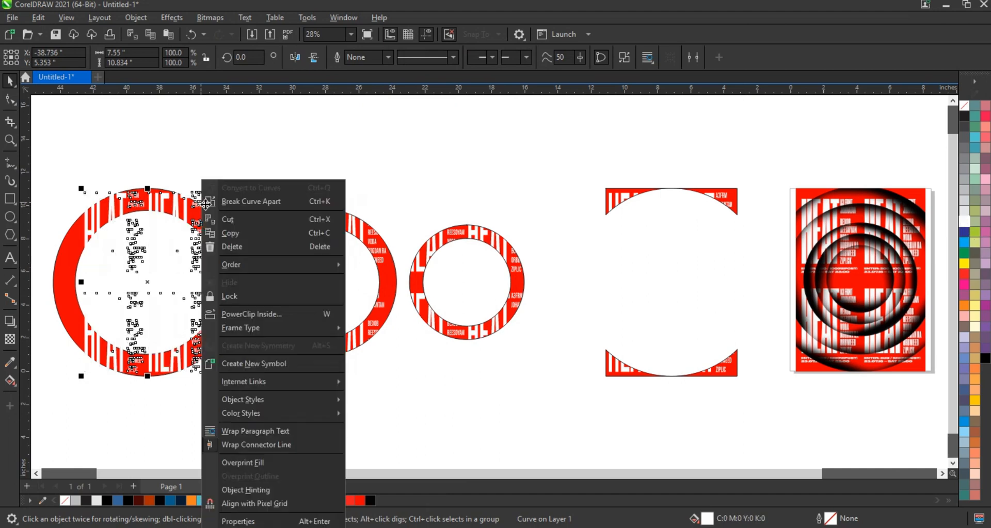
{"action": "left_click", "coordinate": [246, 315]}
{"action": "left_click", "coordinate": [233, 291]}
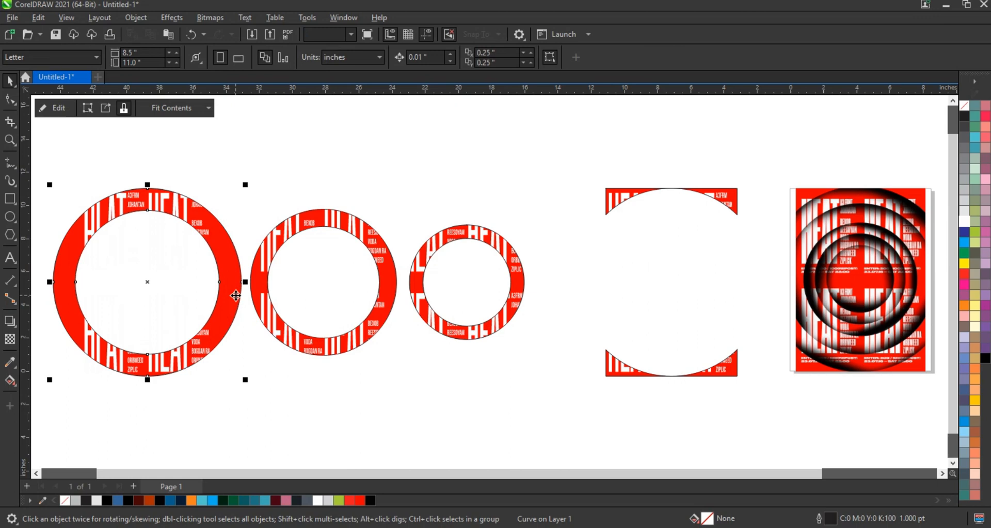
{"action": "left_click", "coordinate": [336, 396]}
Centre the largest ring horizontally on the middle ring, and both of them on the smallest ring
{"action": "left_click", "coordinate": [228, 265]}
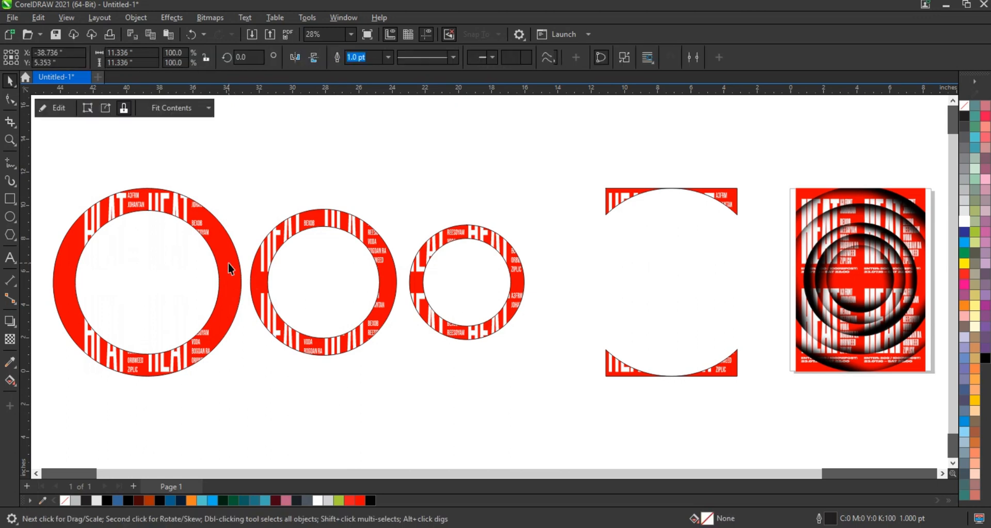
{"action": "left_click", "coordinate": [314, 226], "text": "shift"}
{"action": "key", "text": "c"}
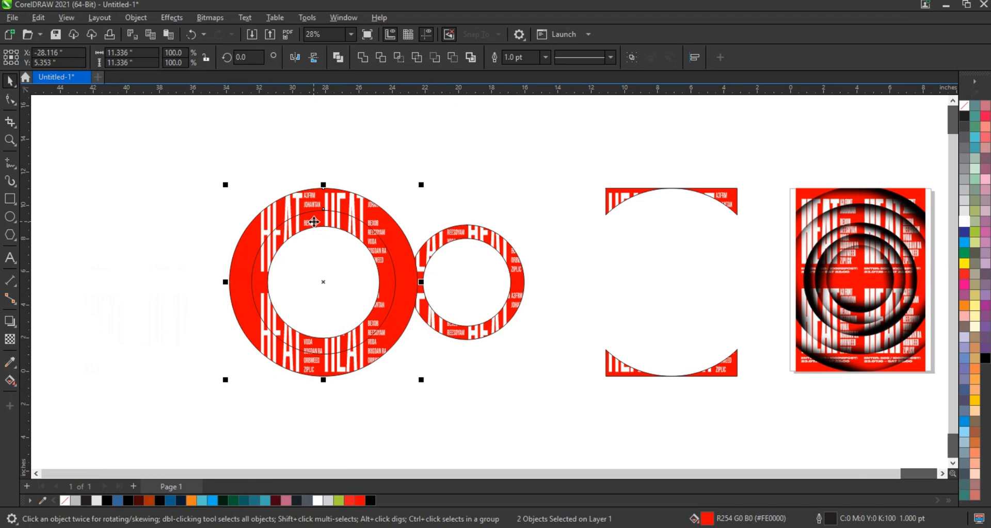
{"action": "key", "text": "c"}
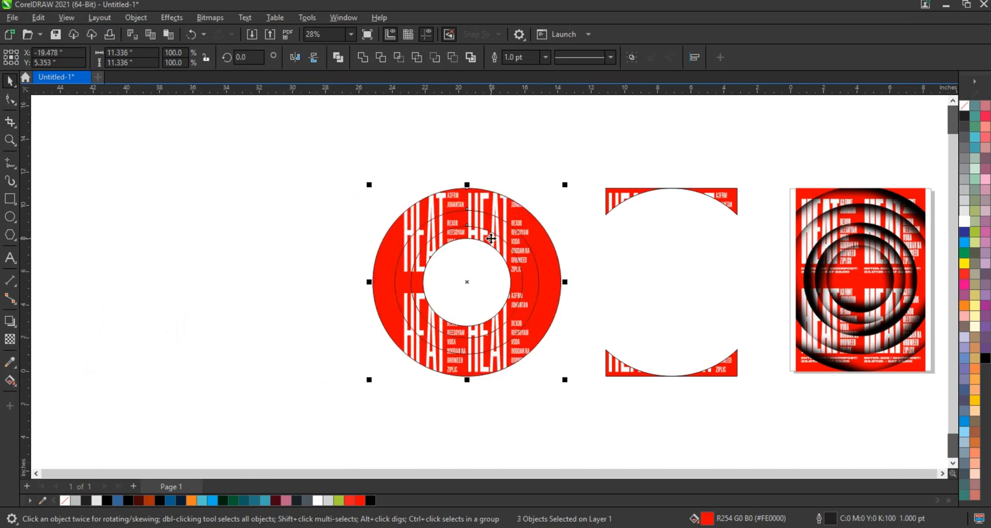
Centre the rectangular red poster frame horizontally on the stacked rings
{"action": "left_click", "coordinate": [625, 190]}
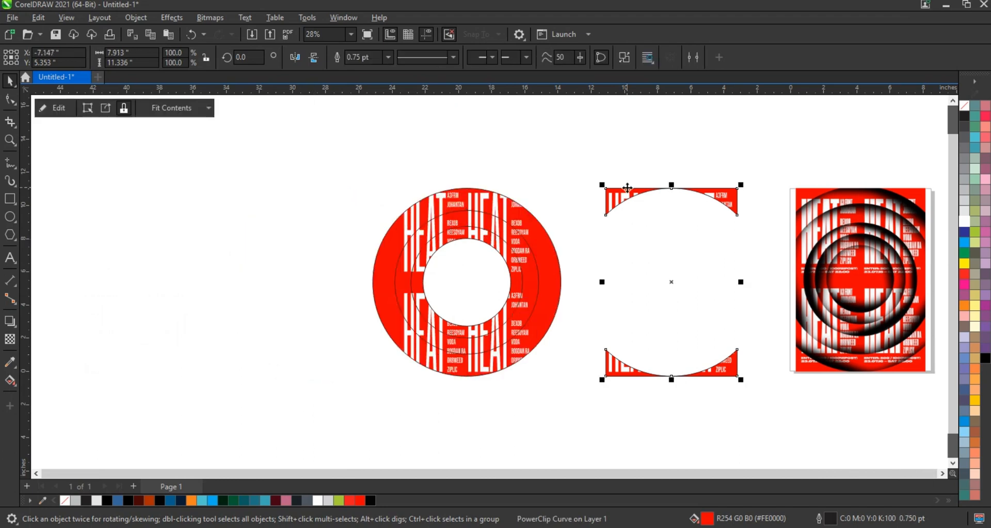
{"action": "left_click", "coordinate": [503, 211], "text": "shift"}
{"action": "key", "text": "c"}
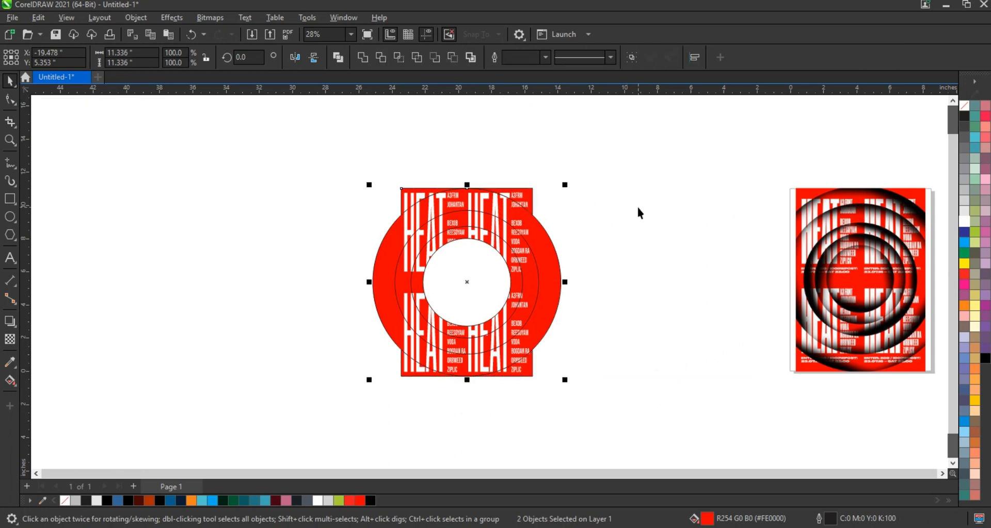
{"action": "left_click", "coordinate": [597, 230]}
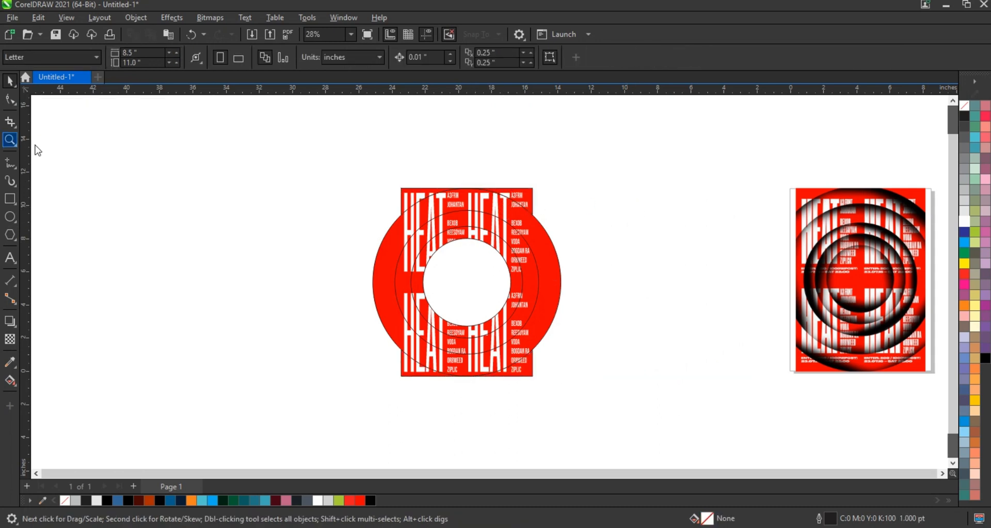
Place a copy of the smallest text-filled ring in the empty area beside the artwork and extract its PowerClip contents
{"action": "left_click_drag", "start_coordinate": [338, 147], "coordinate": [698, 405]}
{"action": "left_click", "coordinate": [10, 81]}
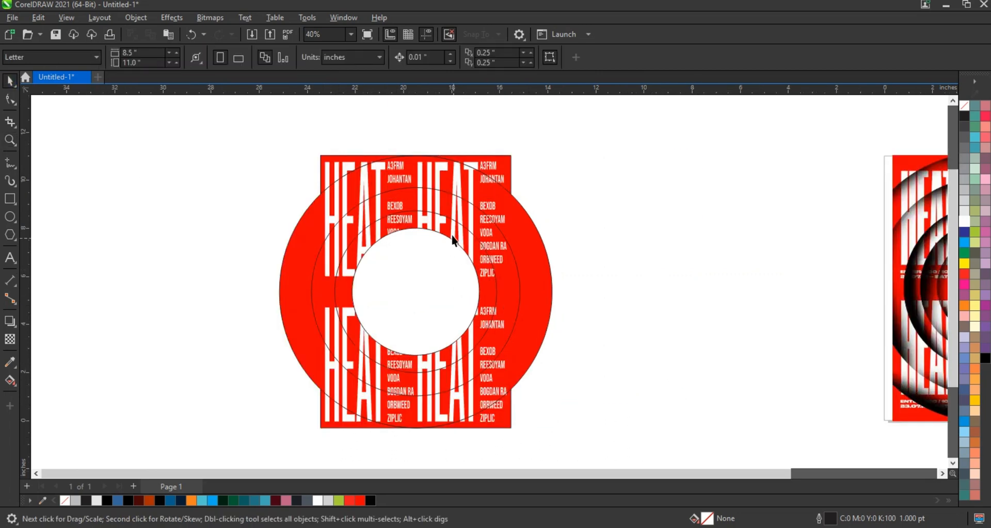
{"action": "left_click_drag", "start_coordinate": [451, 234], "coordinate": [812, 239]}
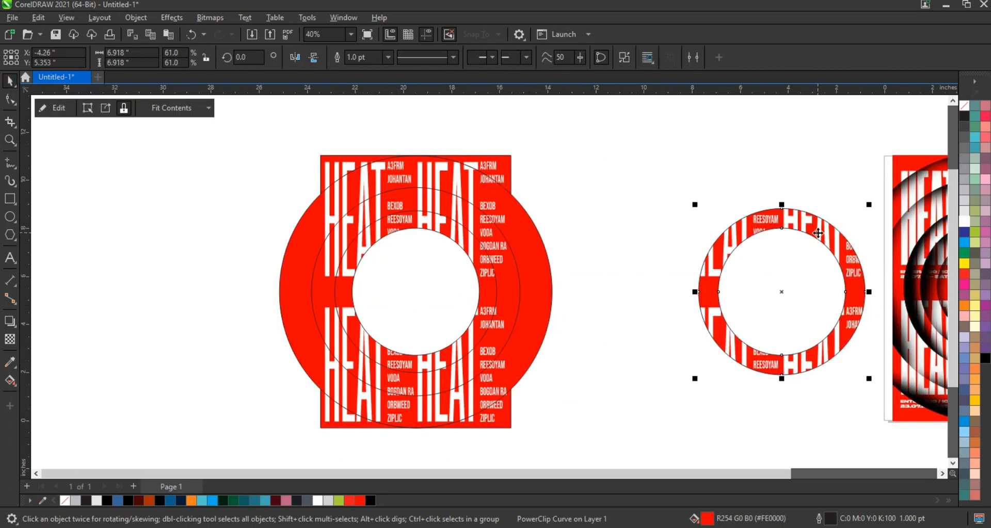
{"action": "right_click", "coordinate": [818, 233]}
{"action": "left_click", "coordinate": [838, 89]}
{"action": "left_click", "coordinate": [765, 186]}
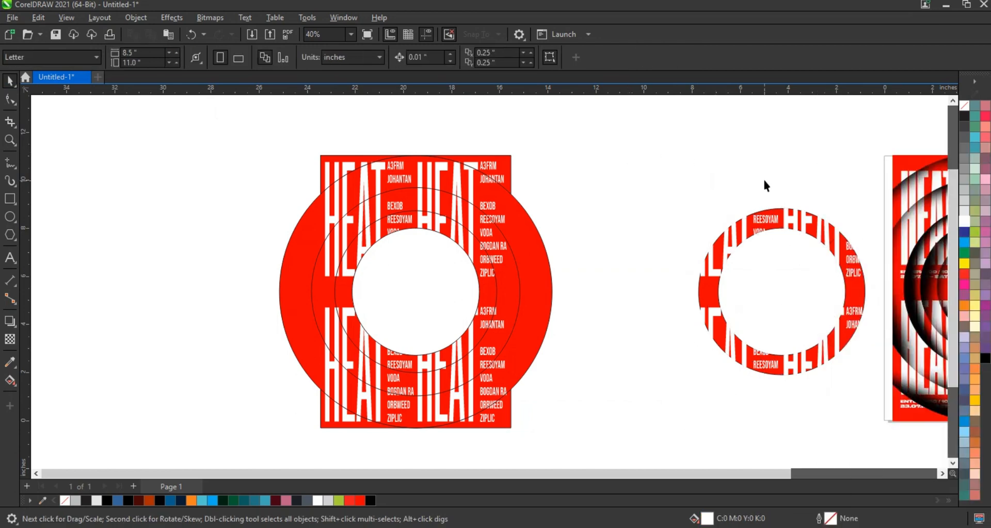
Fill the extracted HEAT text with black and delete the emptied red ring copy behind it
{"action": "left_click", "coordinate": [966, 233]}
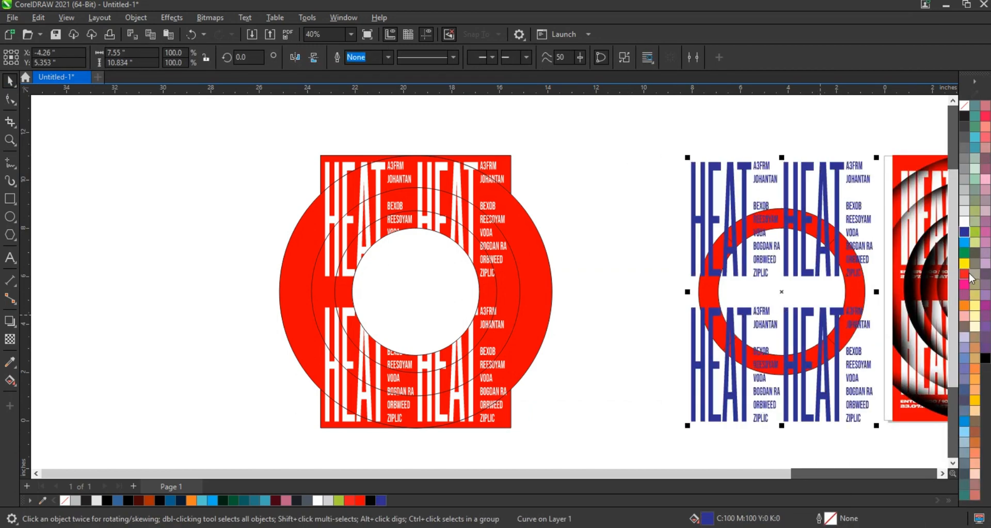
{"action": "left_click", "coordinate": [964, 117]}
{"action": "left_click", "coordinate": [555, 268]}
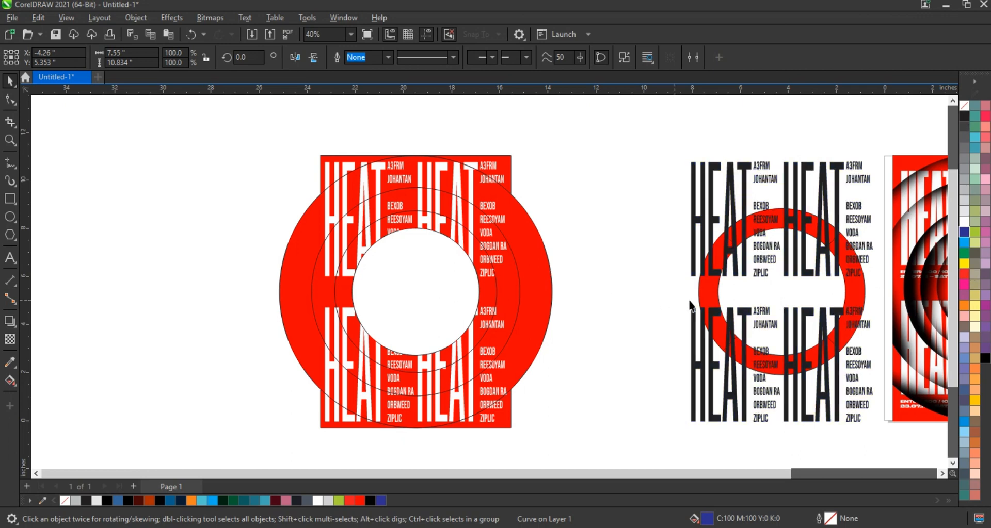
{"action": "left_click", "coordinate": [701, 296]}
{"action": "key", "text": "Delete"}
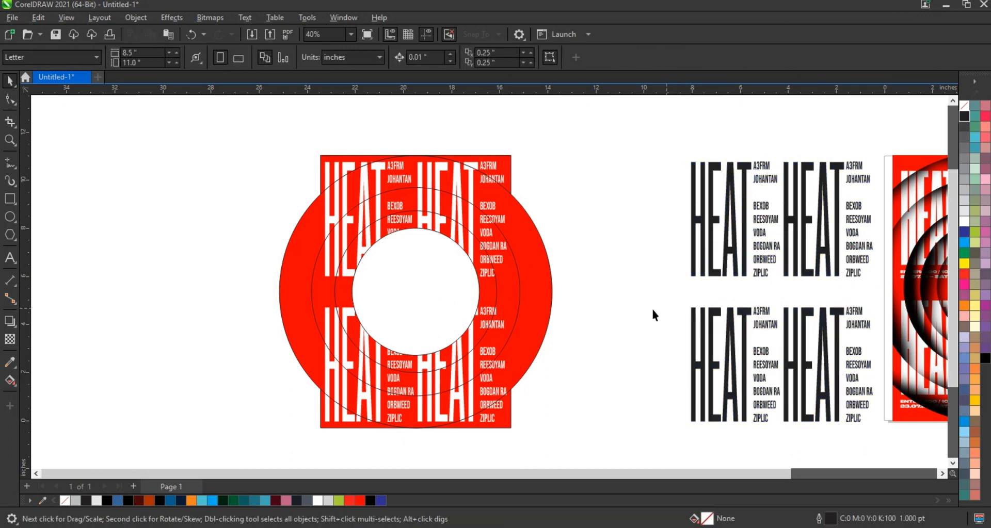
{"action": "left_click", "coordinate": [330, 166]}
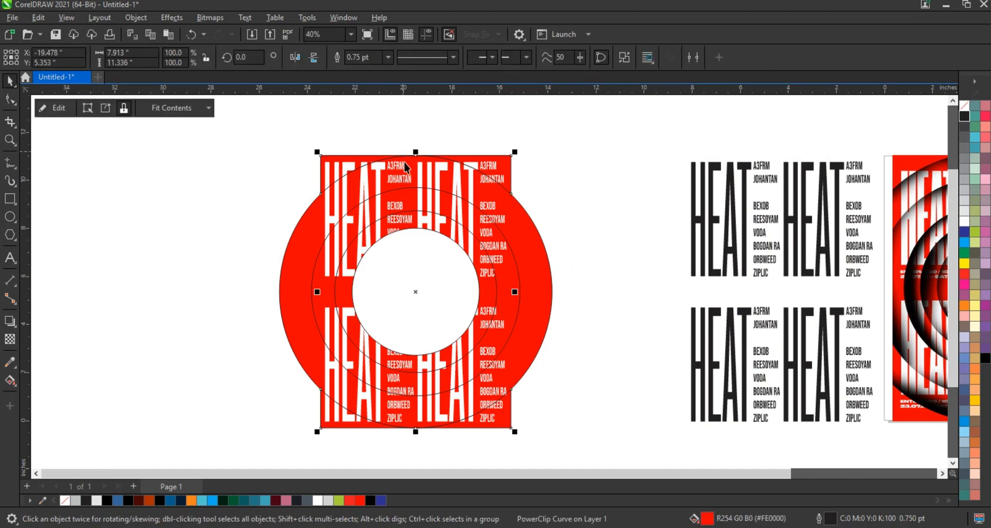
{"action": "left_click", "coordinate": [405, 168], "text": "shift"}
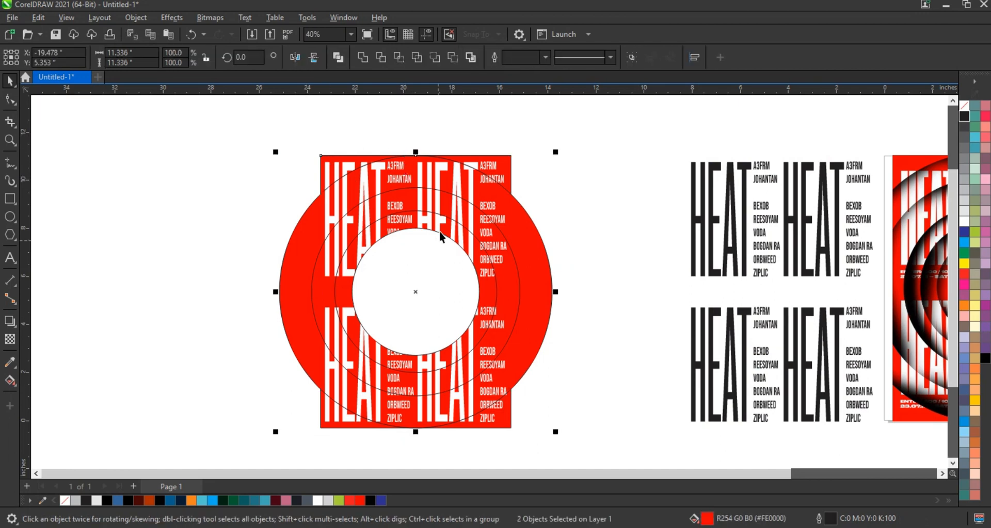
{"action": "key", "text": "Escape"}
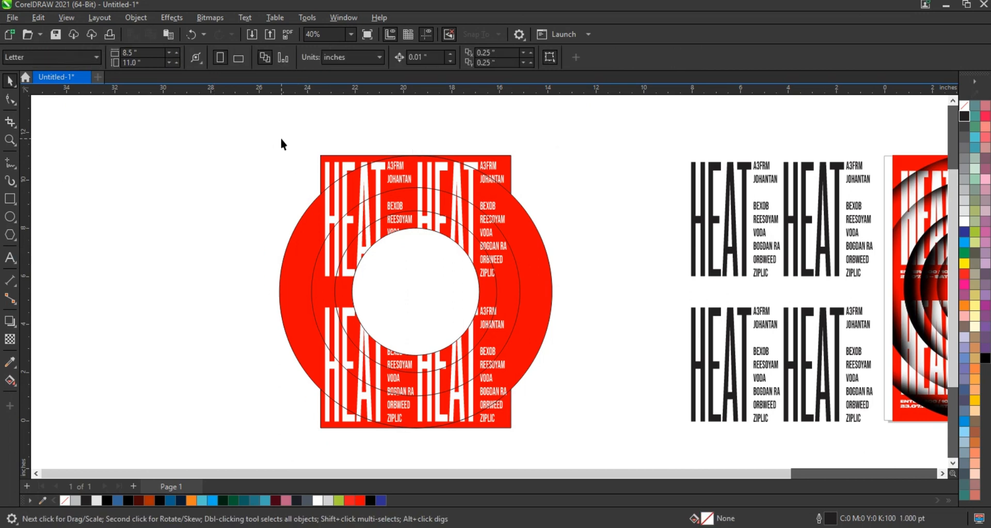
Apply a drop shadow to the poster frame and all three rings, running straight down from the upper edge to the lower edge
{"action": "left_click_drag", "start_coordinate": [281, 139], "coordinate": [570, 457]}
{"action": "left_click_drag", "start_coordinate": [249, 129], "coordinate": [565, 444]}
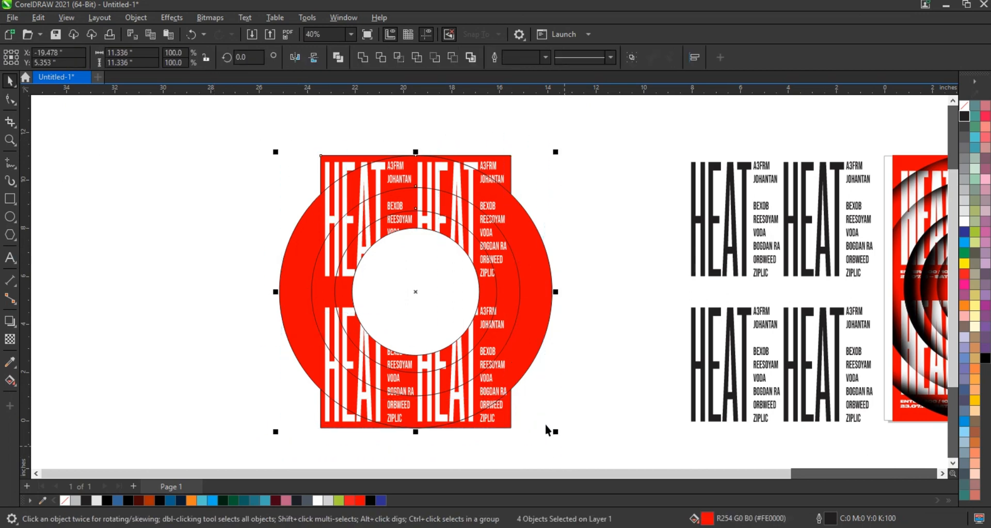
{"action": "left_click", "coordinate": [10, 321]}
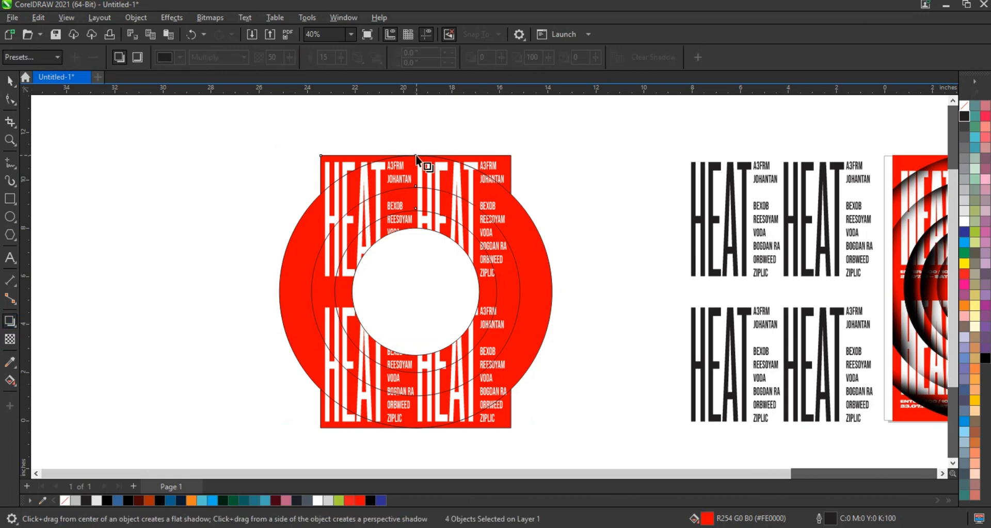
{"action": "left_click_drag", "start_coordinate": [419, 156], "coordinate": [415, 430]}
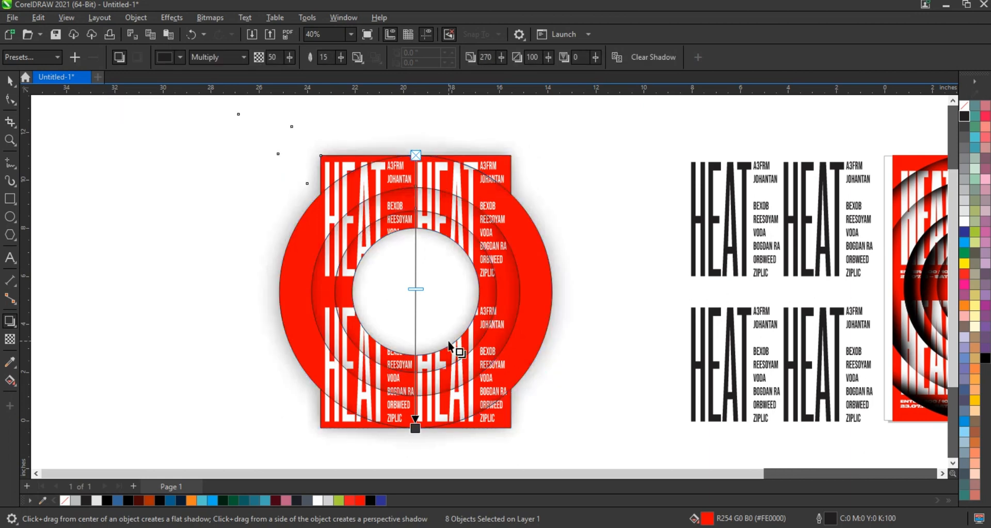
Set the blend mode of the frame and ring shadows to Normal and change their colour to solid black
{"action": "left_click", "coordinate": [233, 60]}
{"action": "left_click", "coordinate": [222, 69]}
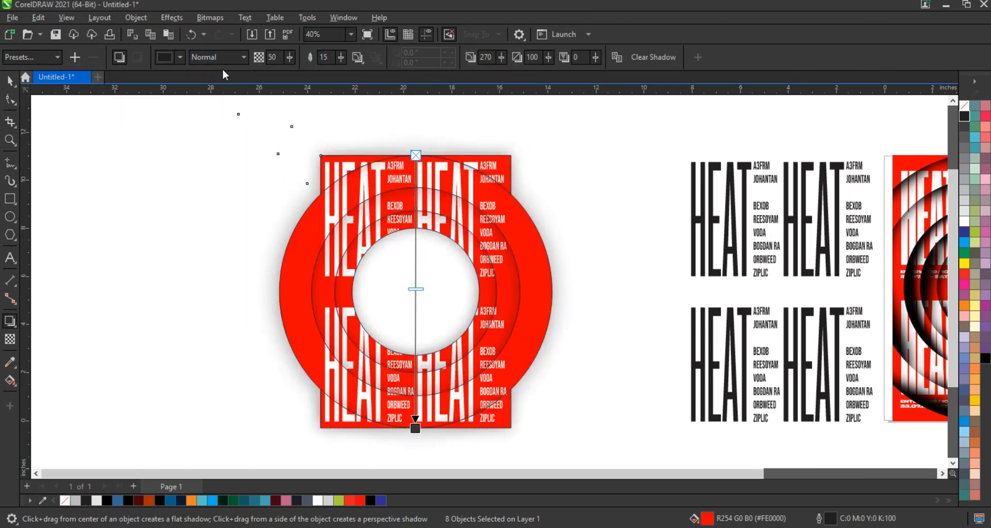
{"action": "left_click", "coordinate": [166, 58]}
{"action": "left_click", "coordinate": [168, 82]}
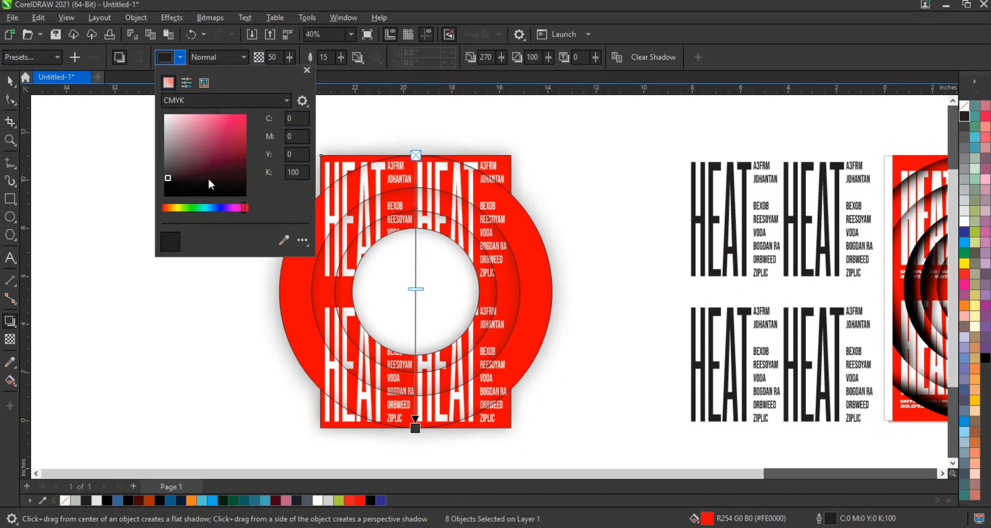
{"action": "left_click_drag", "start_coordinate": [209, 178], "coordinate": [206, 196]}
{"action": "left_click", "coordinate": [357, 57]}
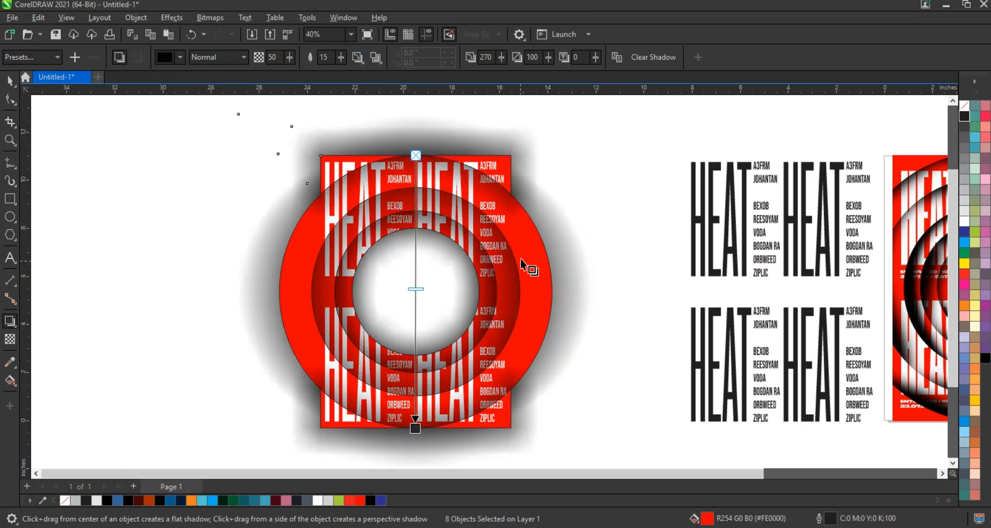
Push the shadow fade midpoint down to the end of the shadow and set opacity to 100 and feathering to 5
{"action": "left_click_drag", "start_coordinate": [416, 290], "coordinate": [417, 404]}
{"action": "left_click", "coordinate": [291, 58]}
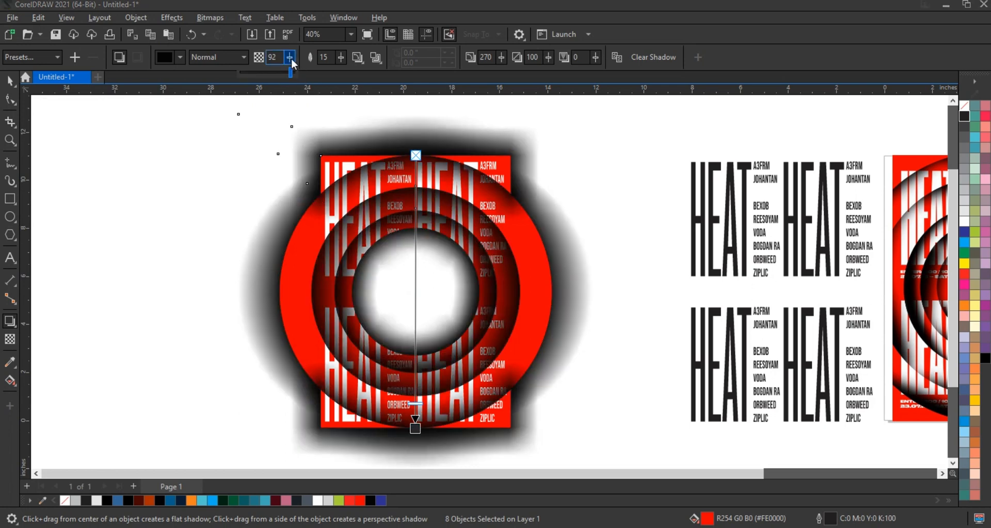
{"action": "left_click_drag", "start_coordinate": [291, 72], "coordinate": [298, 72]}
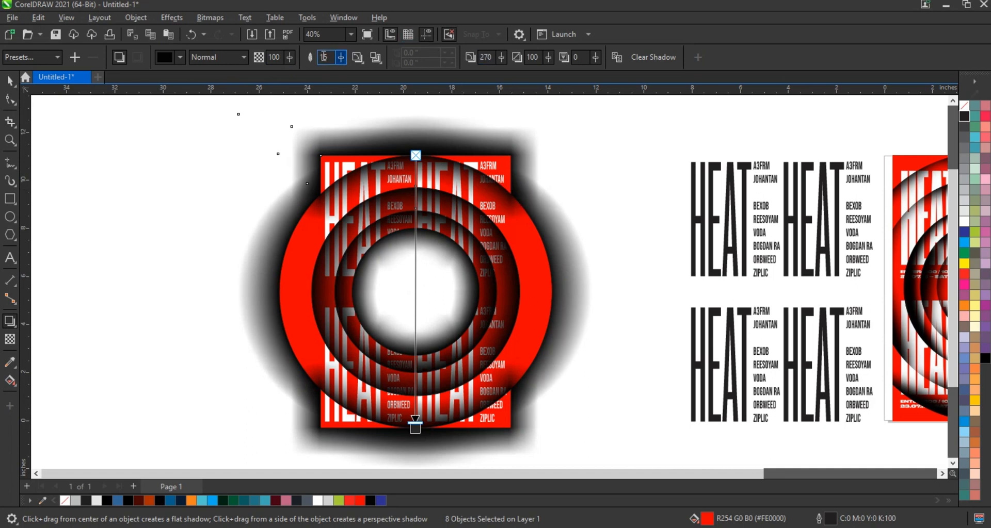
{"action": "type", "text": "5"}
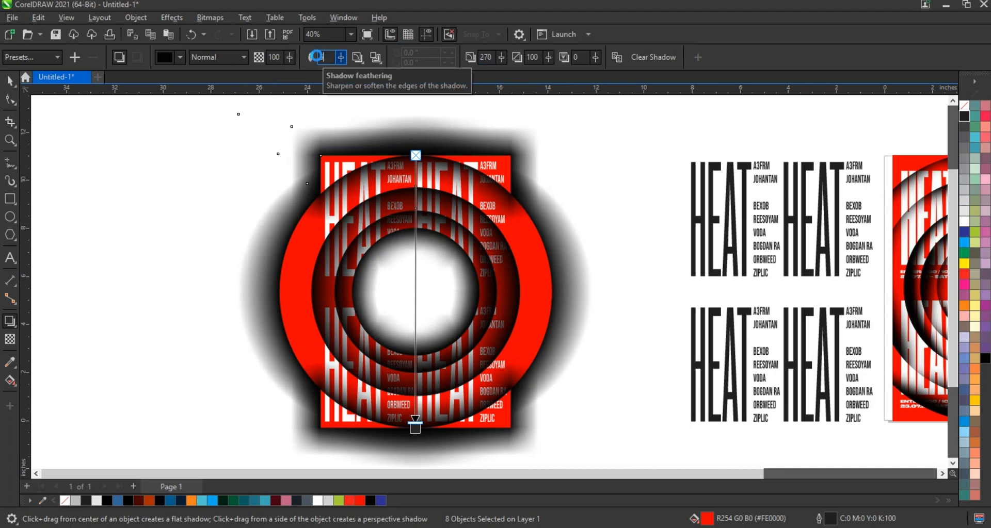
{"action": "key", "text": "Return"}
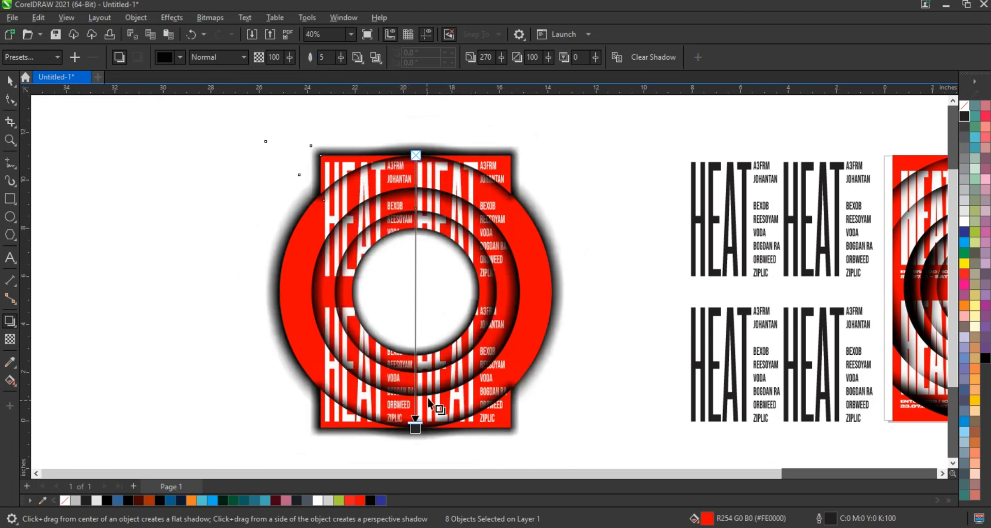
Break the drop shadows of the poster frame and all the rings apart from their objects
{"action": "left_click", "coordinate": [10, 81]}
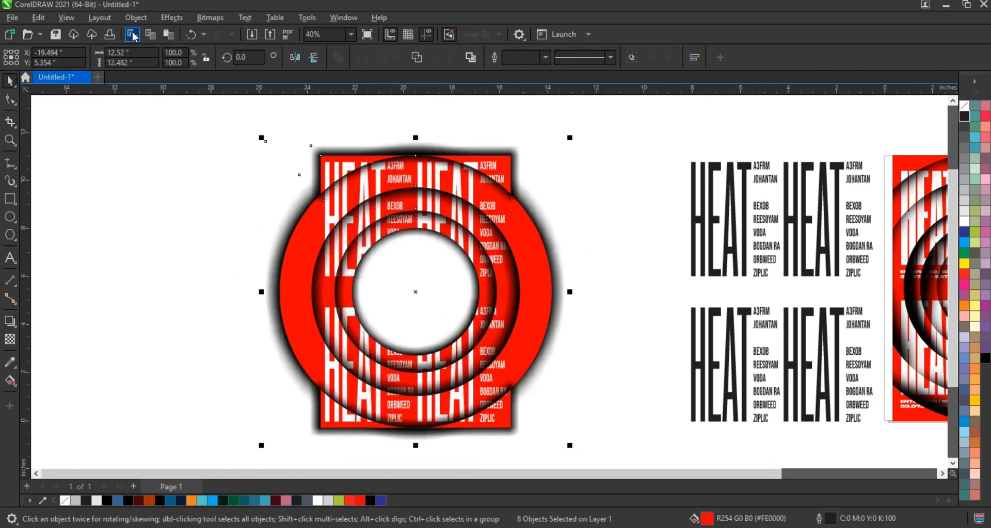
{"action": "left_click", "coordinate": [134, 18]}
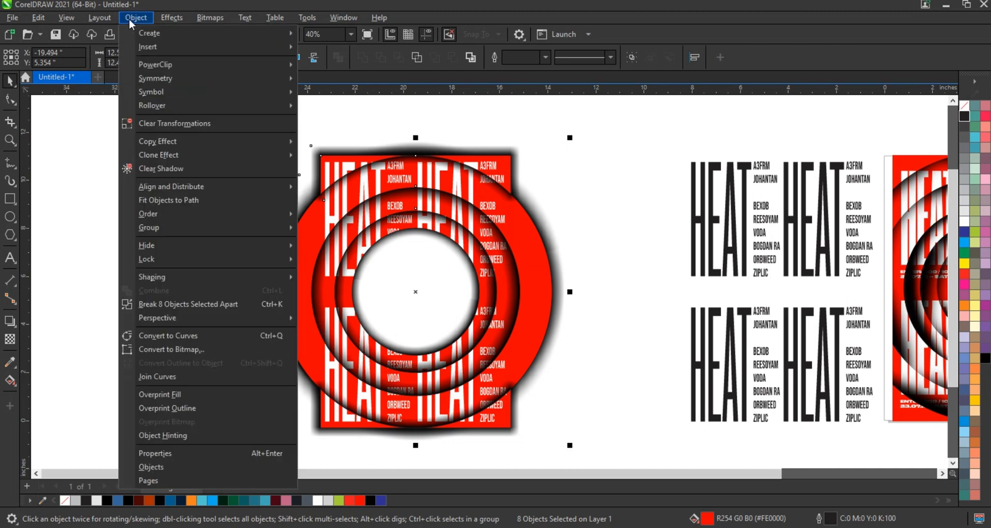
{"action": "left_click", "coordinate": [158, 305]}
{"action": "left_click", "coordinate": [57, 250]}
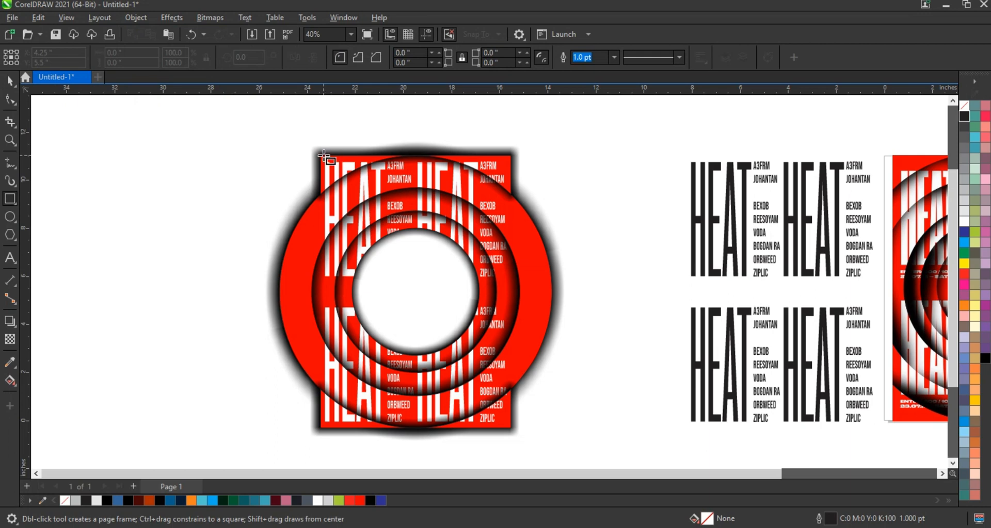
Draw a red-filled rectangle about 7.73 by 11.23 inches over the poster frame and centre it on the artwork
{"action": "left_click_drag", "start_coordinate": [322, 155], "coordinate": [509, 428]}
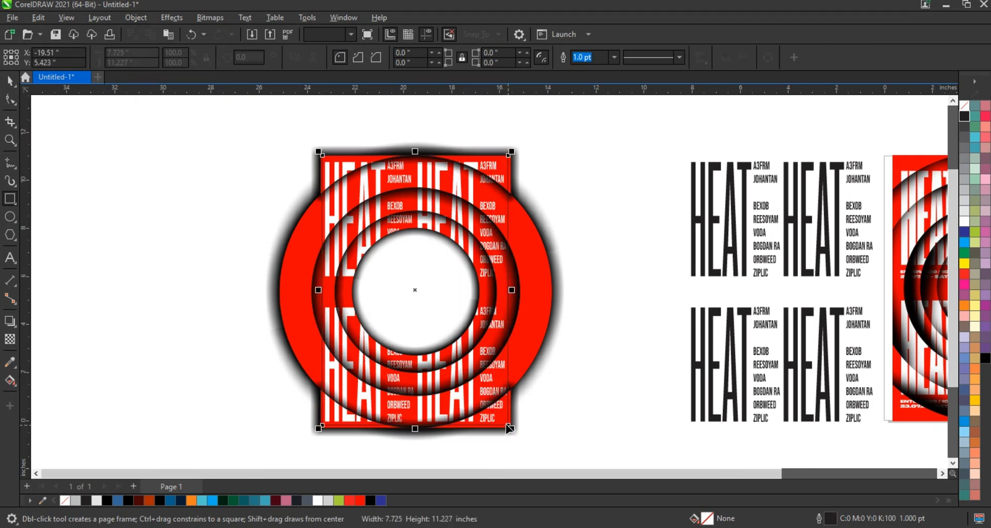
{"action": "key", "text": "space"}
{"action": "left_click", "coordinate": [510, 167], "text": "shift"}
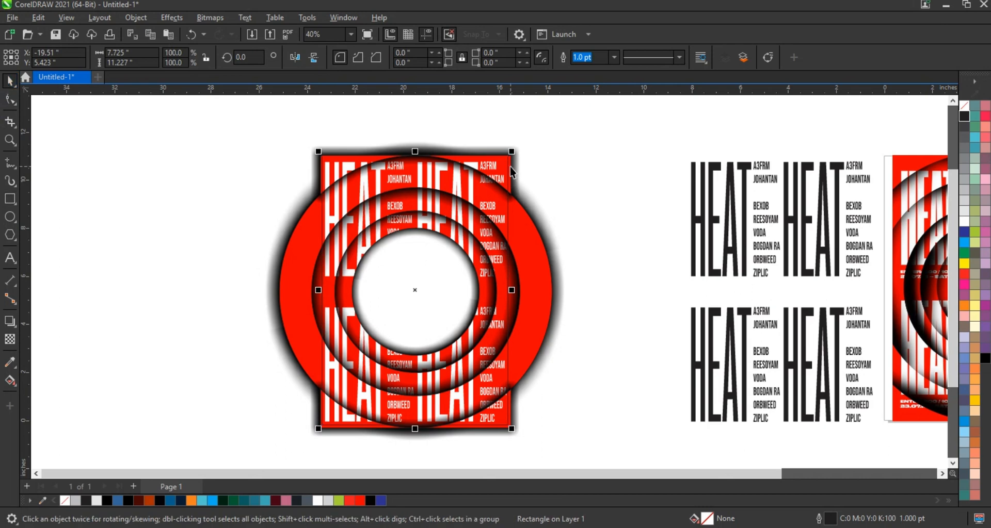
{"action": "left_click", "coordinate": [574, 164]}
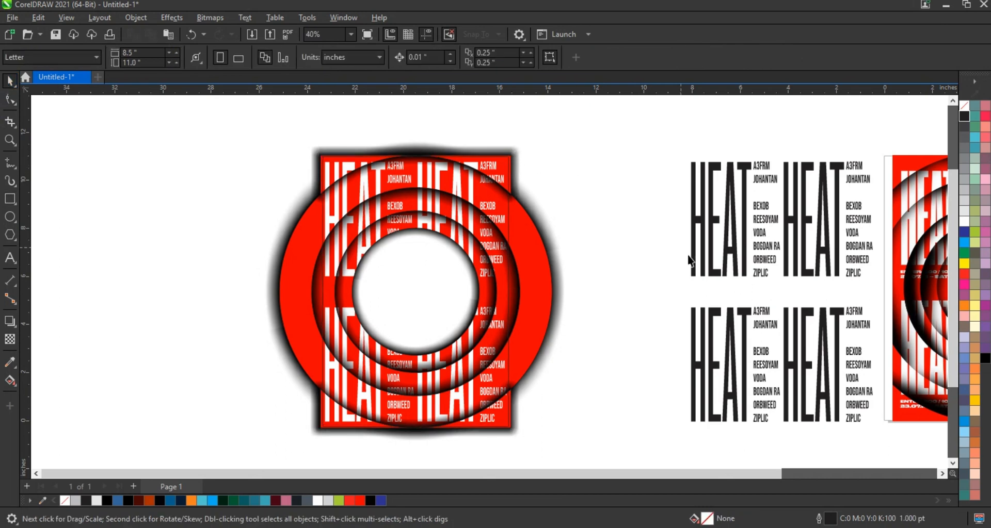
{"action": "left_click", "coordinate": [441, 268]}
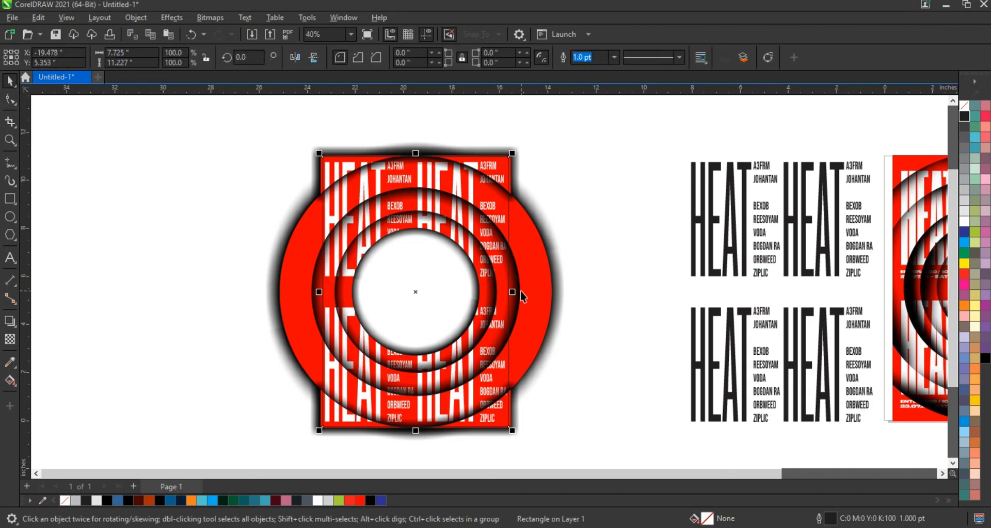
{"action": "left_click", "coordinate": [354, 500]}
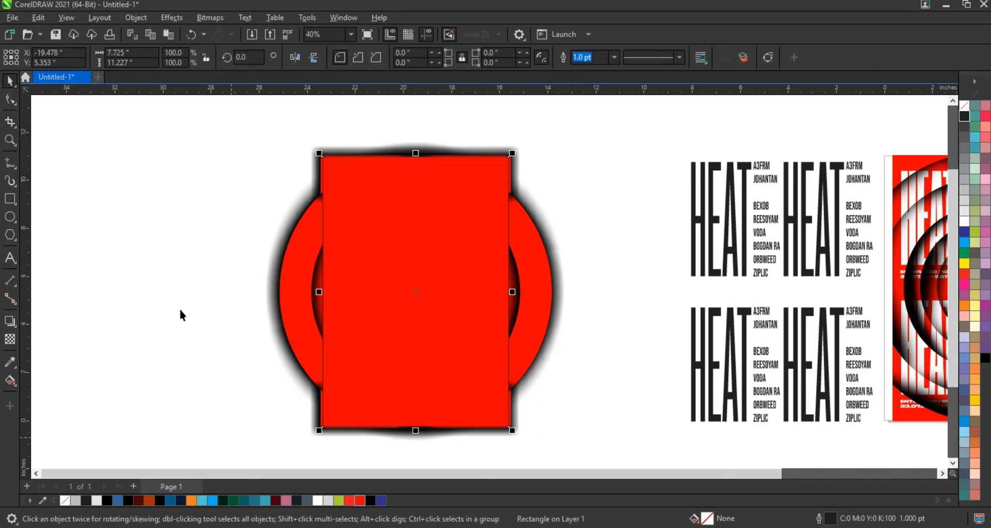
Fill the spare black HEAT text with white and centre it horizontally on the new red rectangle
{"action": "left_click", "coordinate": [808, 319]}
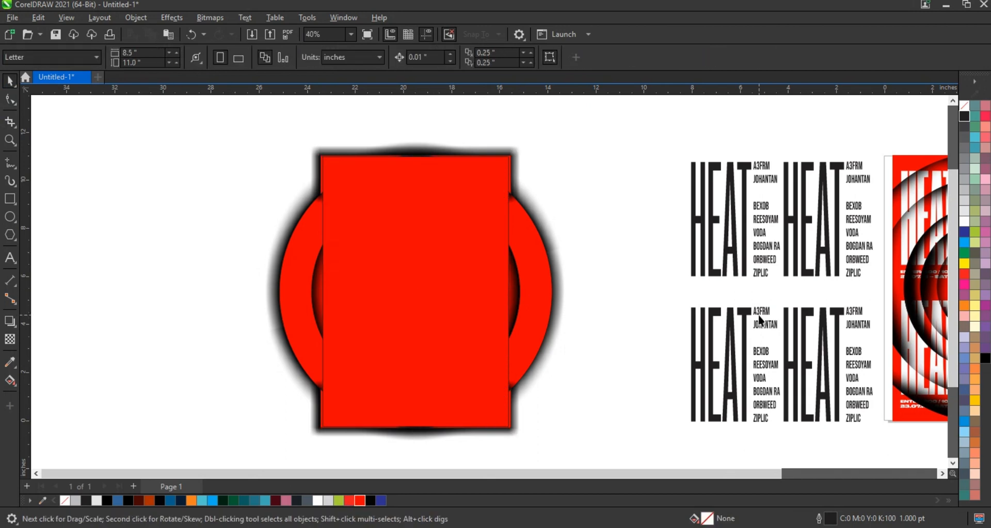
{"action": "left_click", "coordinate": [964, 225]}
{"action": "left_click", "coordinate": [363, 232], "text": "shift"}
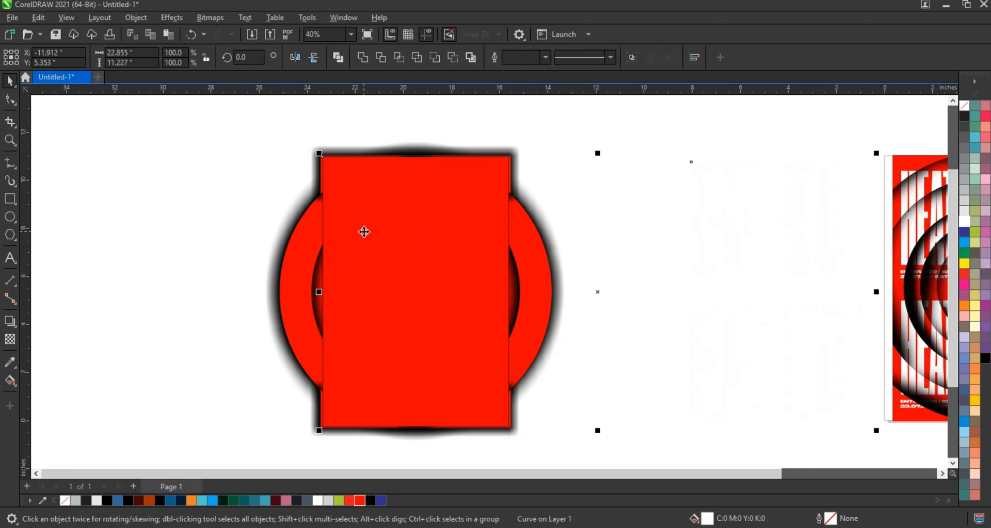
{"action": "key", "text": "c"}
{"action": "left_click", "coordinate": [141, 243]}
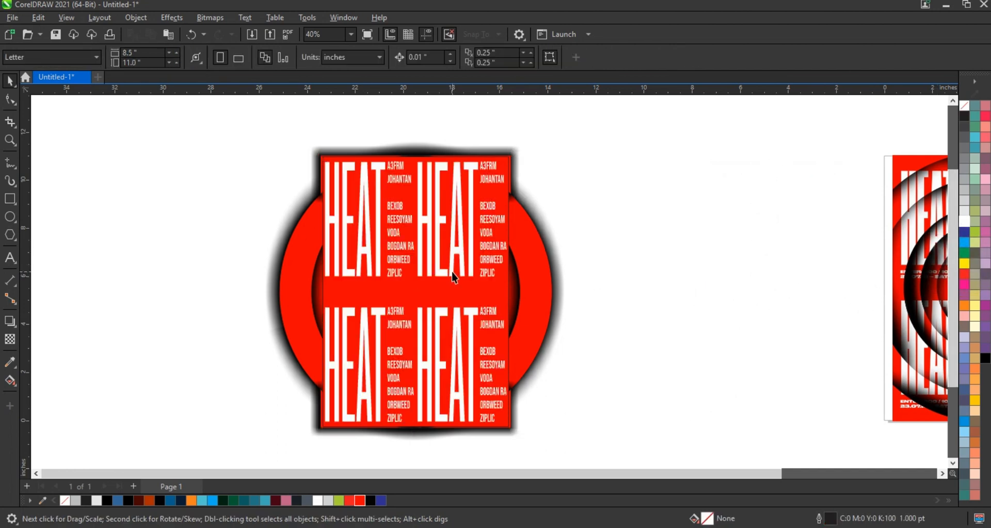
PowerClip the white HEAT text inside the new red rectangle
{"action": "left_click", "coordinate": [453, 278]}
{"action": "right_click", "coordinate": [457, 274]}
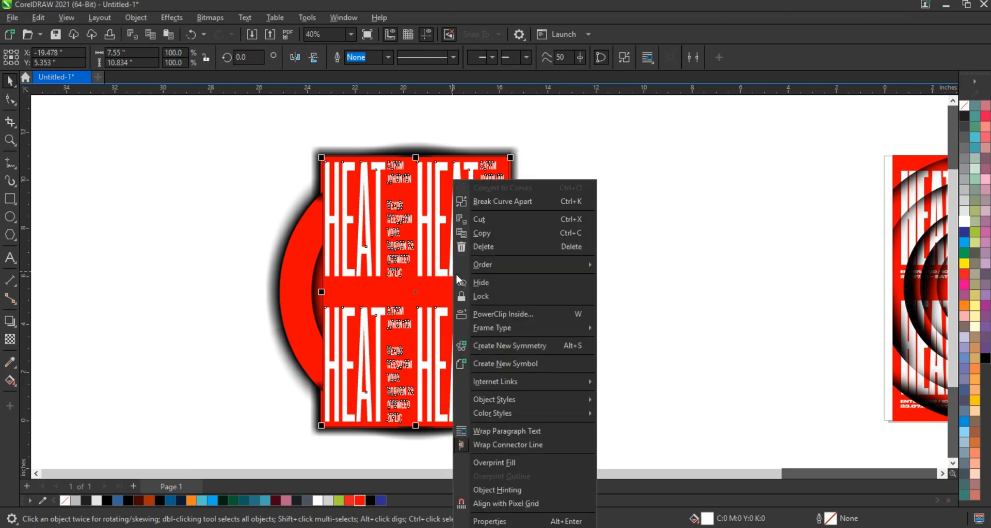
{"action": "left_click", "coordinate": [506, 315]}
{"action": "left_click", "coordinate": [489, 303]}
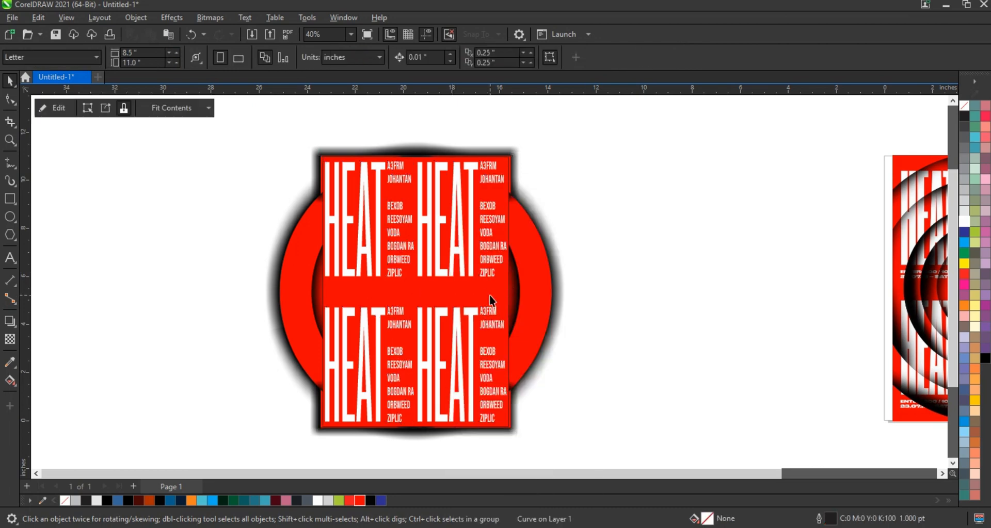
PowerClip the original poster frame, all rings and their separated shadows inside the new text-filled rectangle
{"action": "left_click", "coordinate": [650, 307]}
{"action": "left_click_drag", "start_coordinate": [202, 111], "coordinate": [634, 431]}
{"action": "left_click", "coordinate": [484, 235], "text": "shift"}
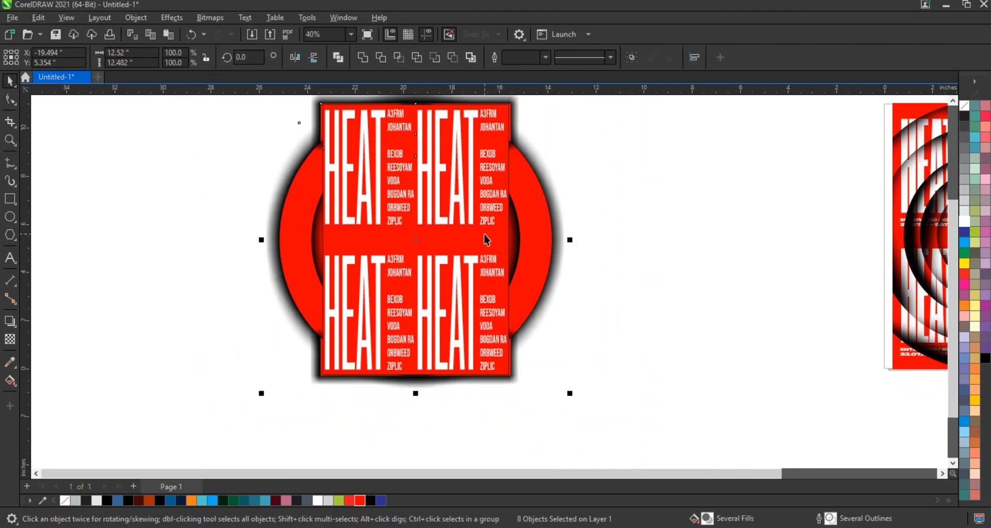
{"action": "right_click", "coordinate": [542, 231]}
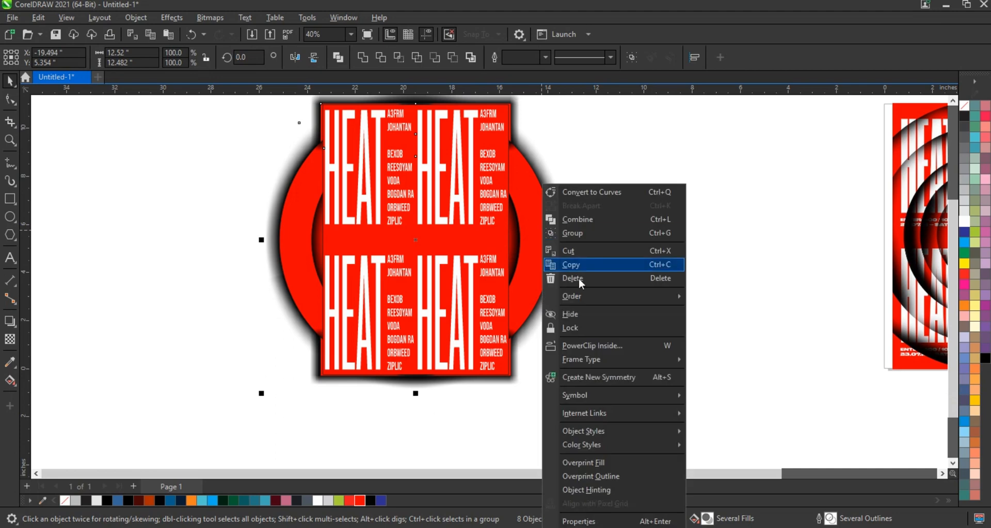
{"action": "left_click", "coordinate": [590, 347]}
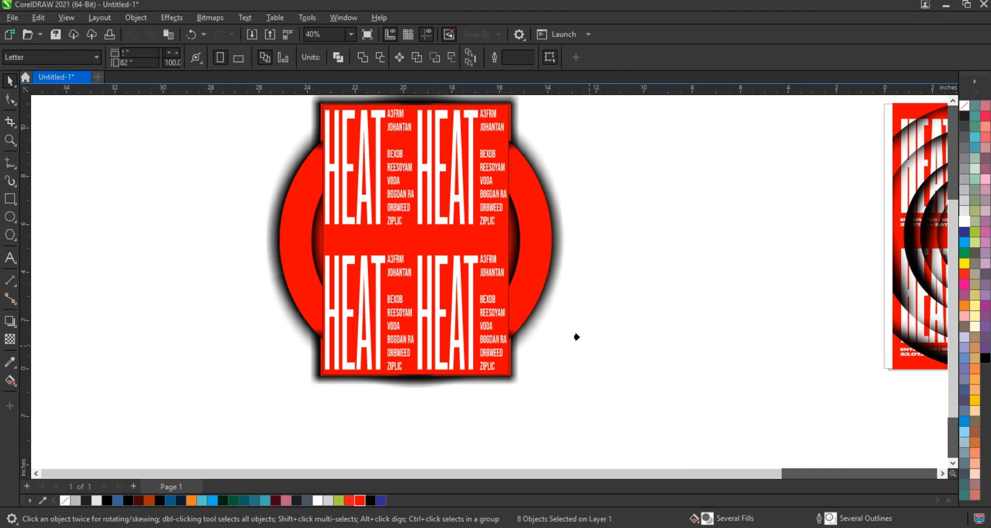
{"action": "left_click", "coordinate": [502, 248]}
Examine the clipped poster beside the reference design and in full-screen preview
{"action": "scroll", "coordinate": [509, 305], "scroll_direction": "down", "scroll_amount": 1}
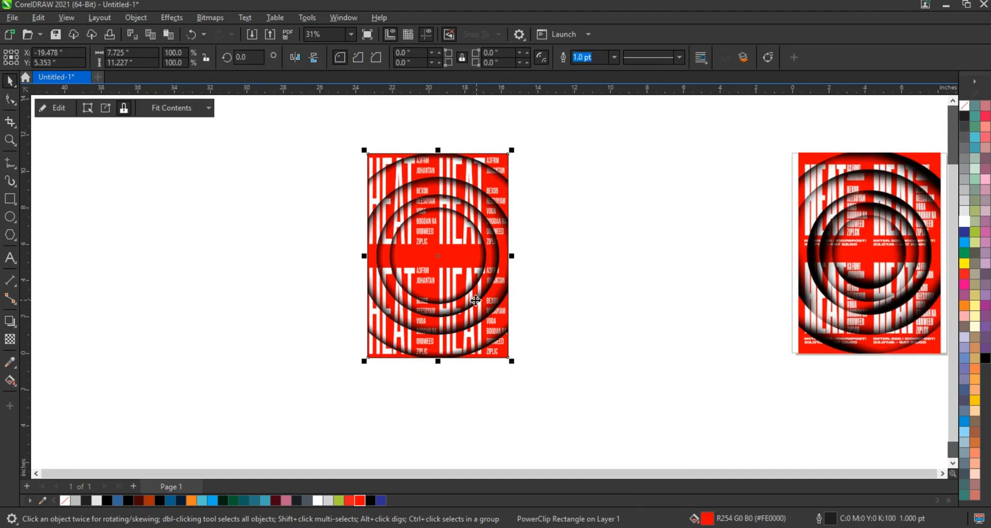
{"action": "scroll", "coordinate": [367, 224], "scroll_direction": "up", "scroll_amount": 2}
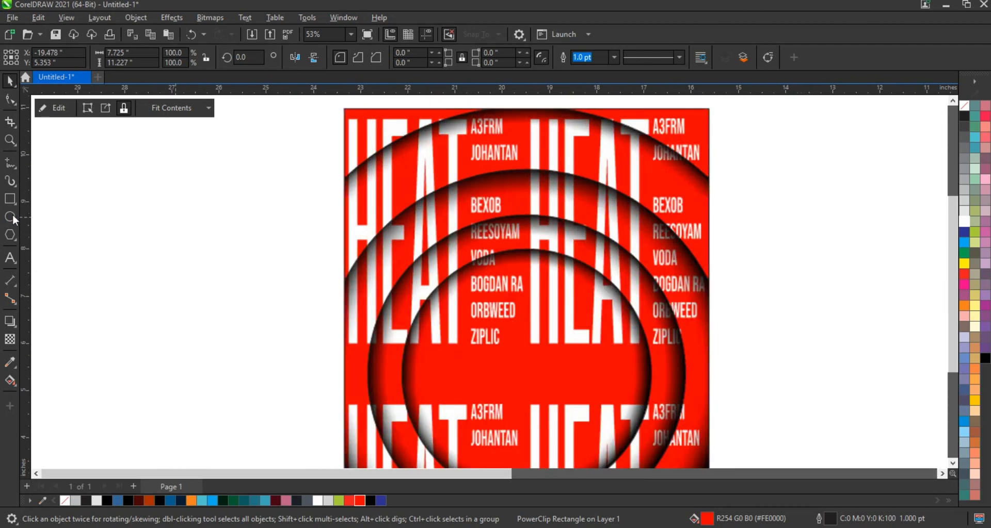
{"action": "key", "text": "F9"}
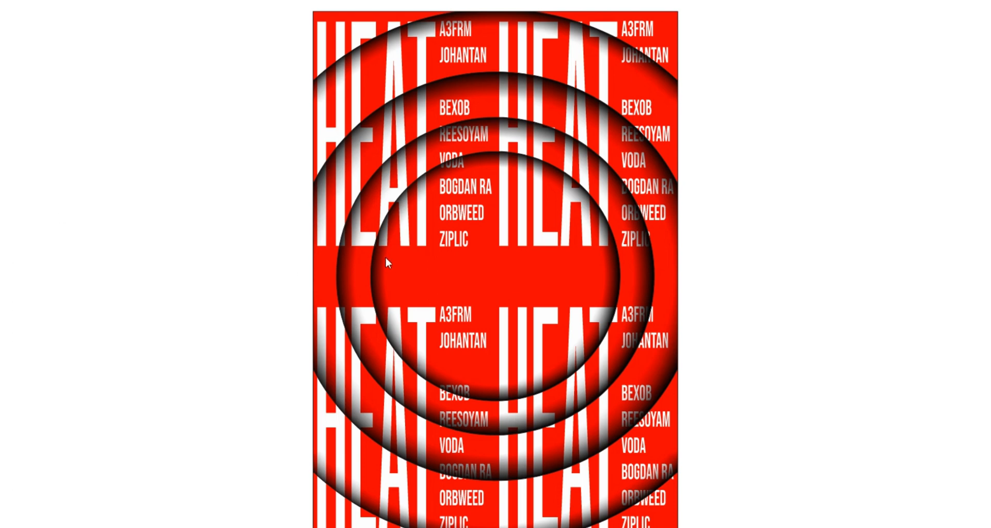
{"action": "key", "text": "F9"}
{"action": "left_click", "coordinate": [329, 253]}
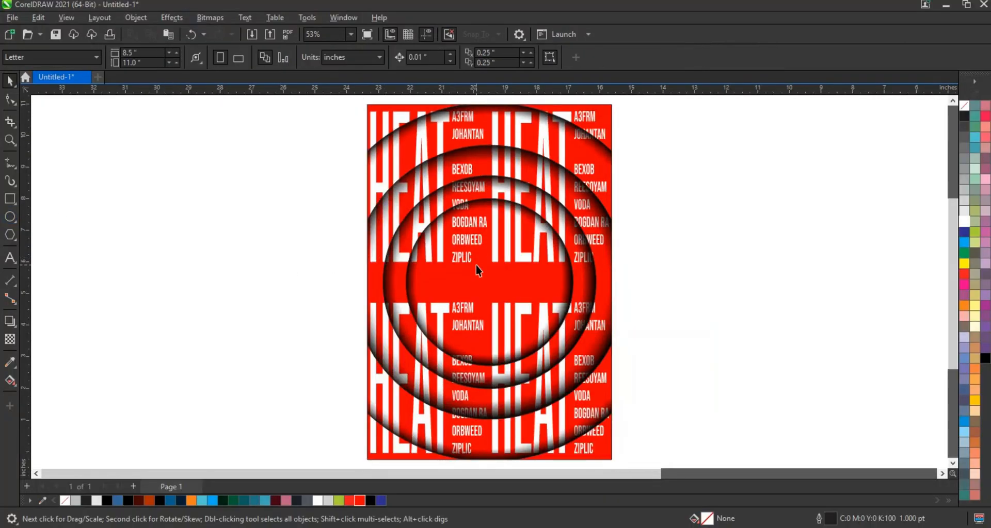